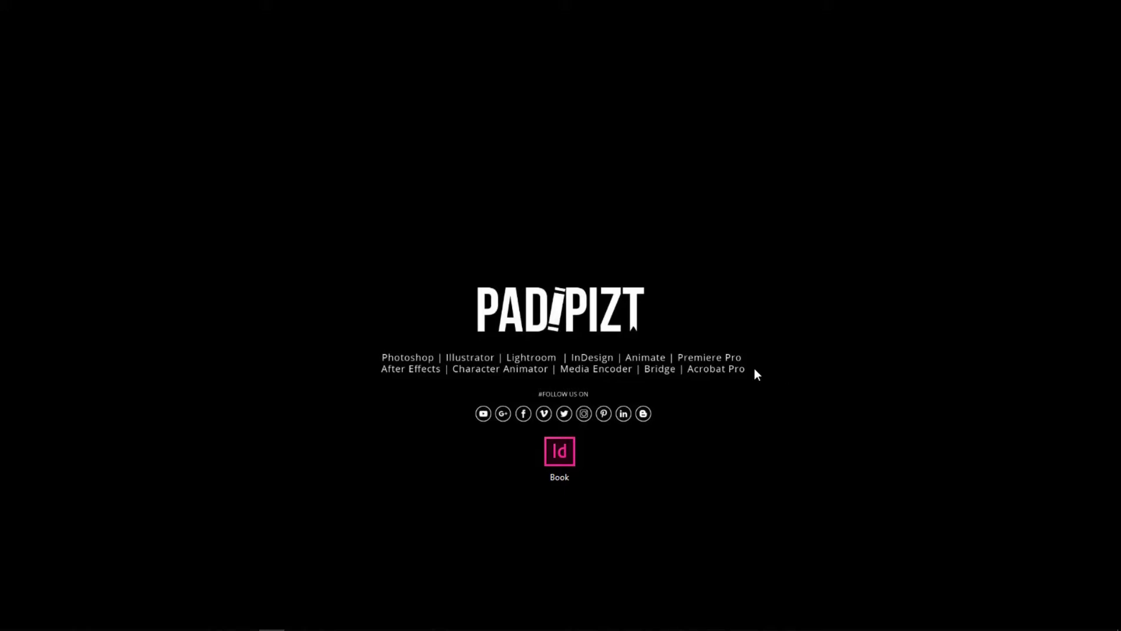
- Open Book.indd, dismiss the missing-links alert, and toggle hidden characters
double_click(575, 439)
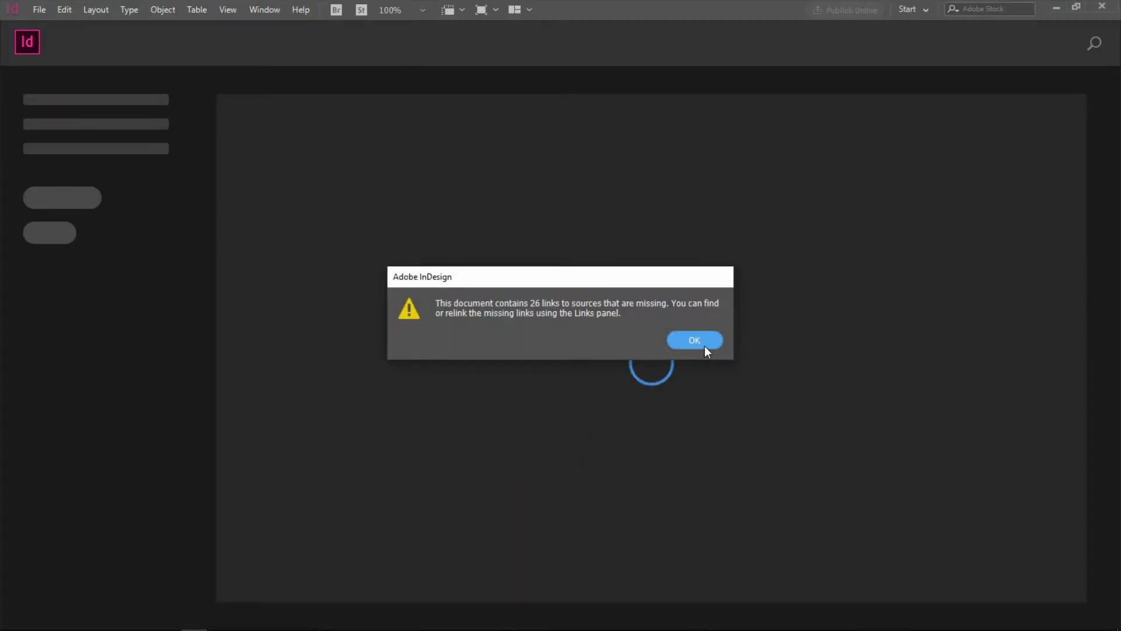
click(704, 346)
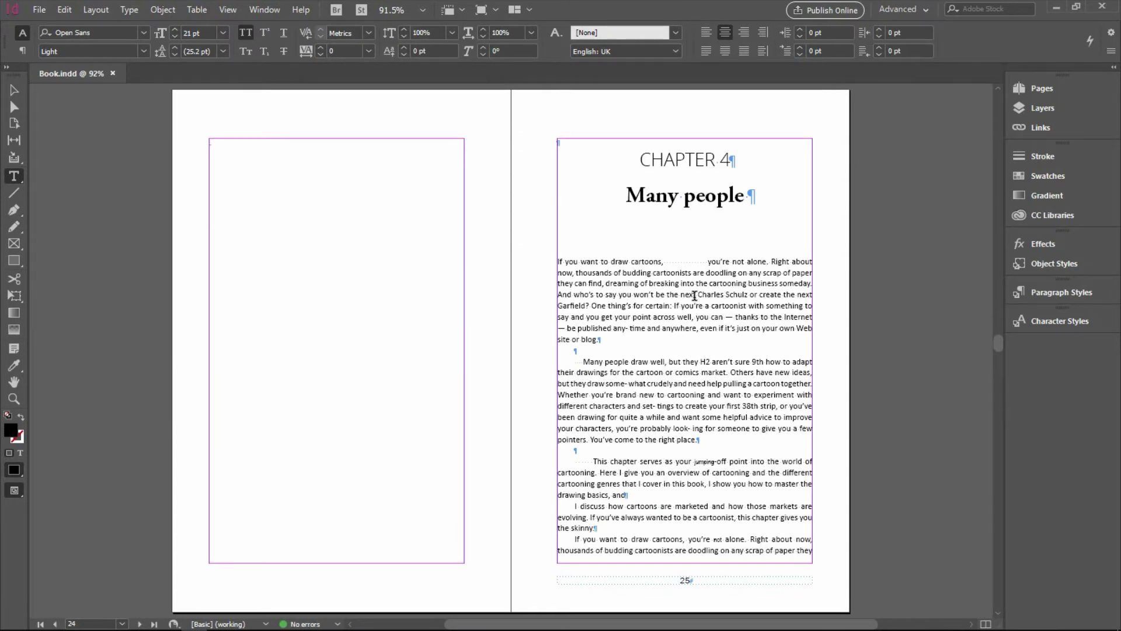
scroll(700, 263, up, 2)
scroll(700, 264, up, 1)
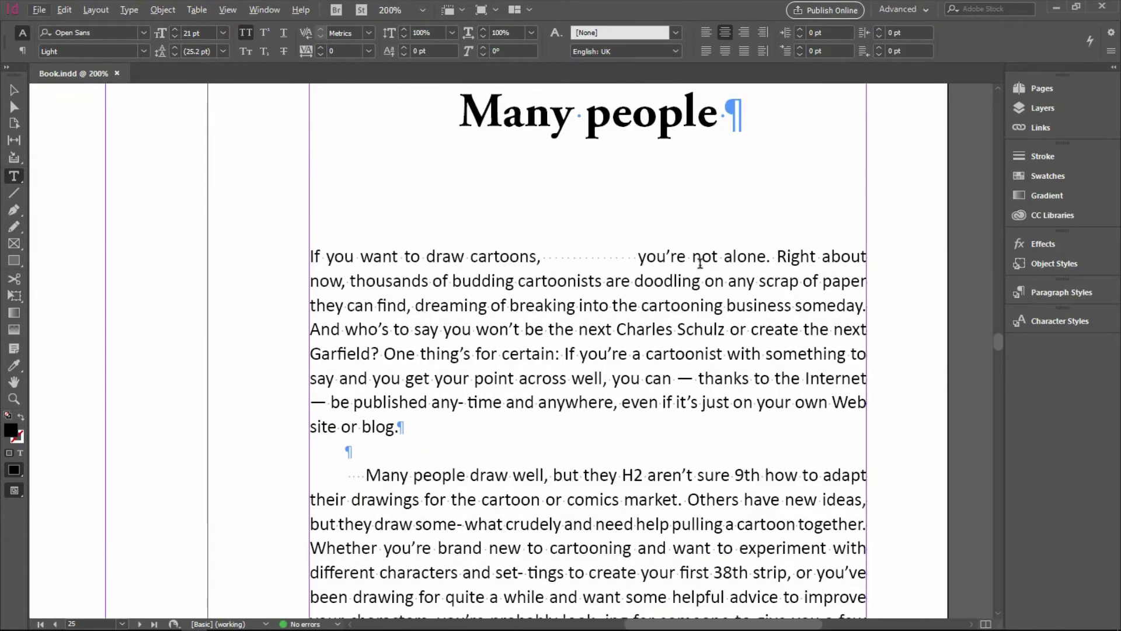
key(ctrl+alt+i)
key(ctrl+alt+i)
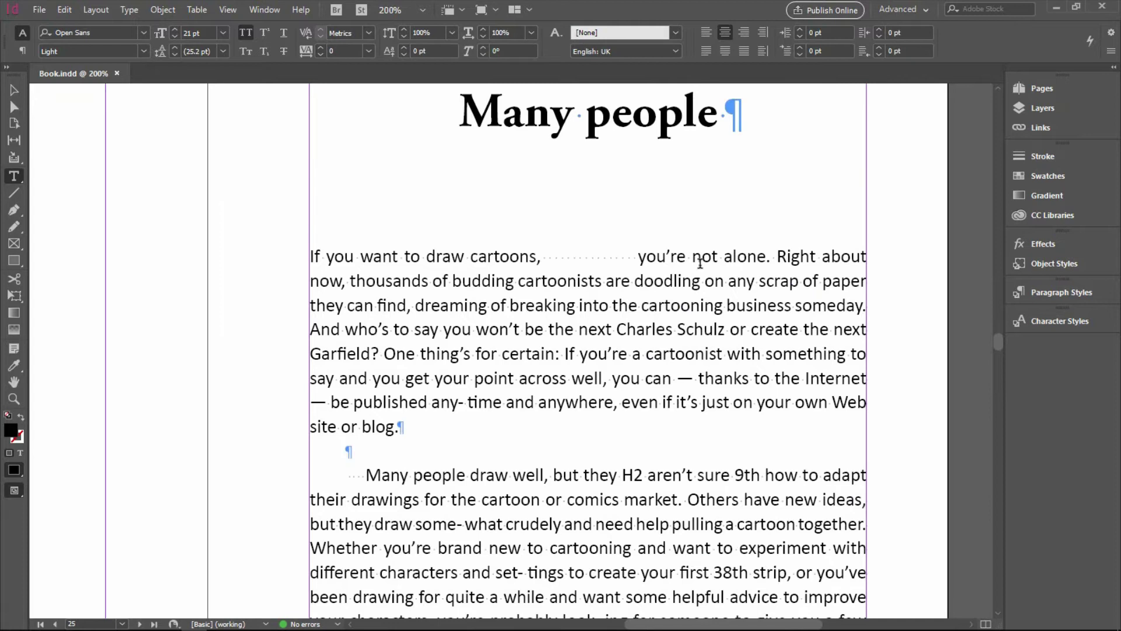
scroll(620, 239, up, 1)
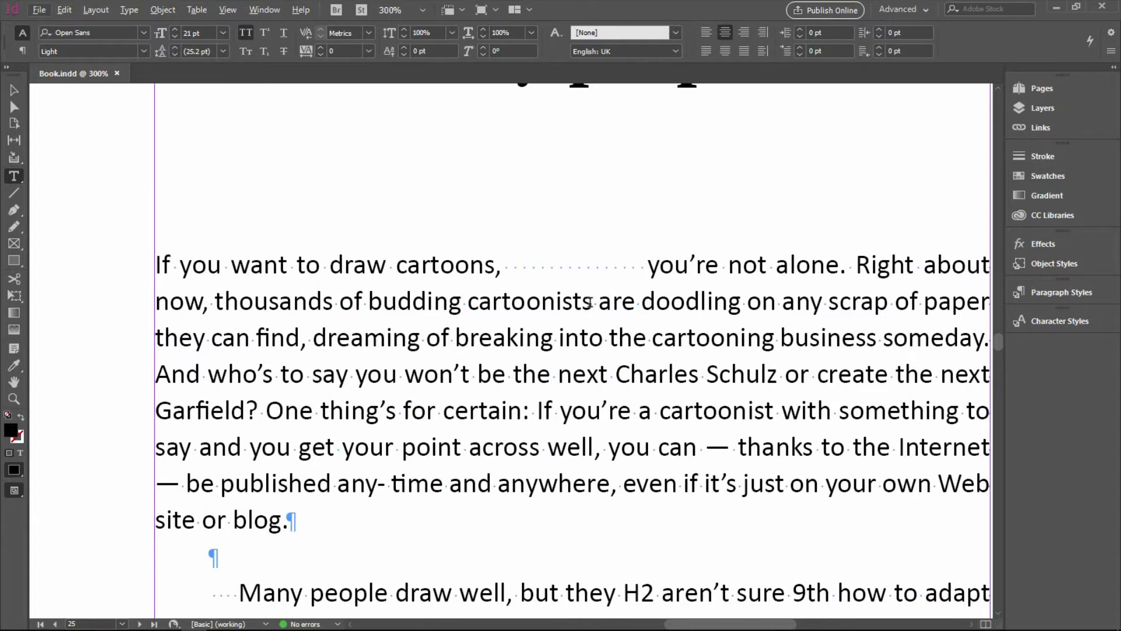
- Scroll to the Chapter 4 body text and select the start of 'jumping' to check its font
scroll(590, 302, down, 1)
scroll(594, 340, down, 2)
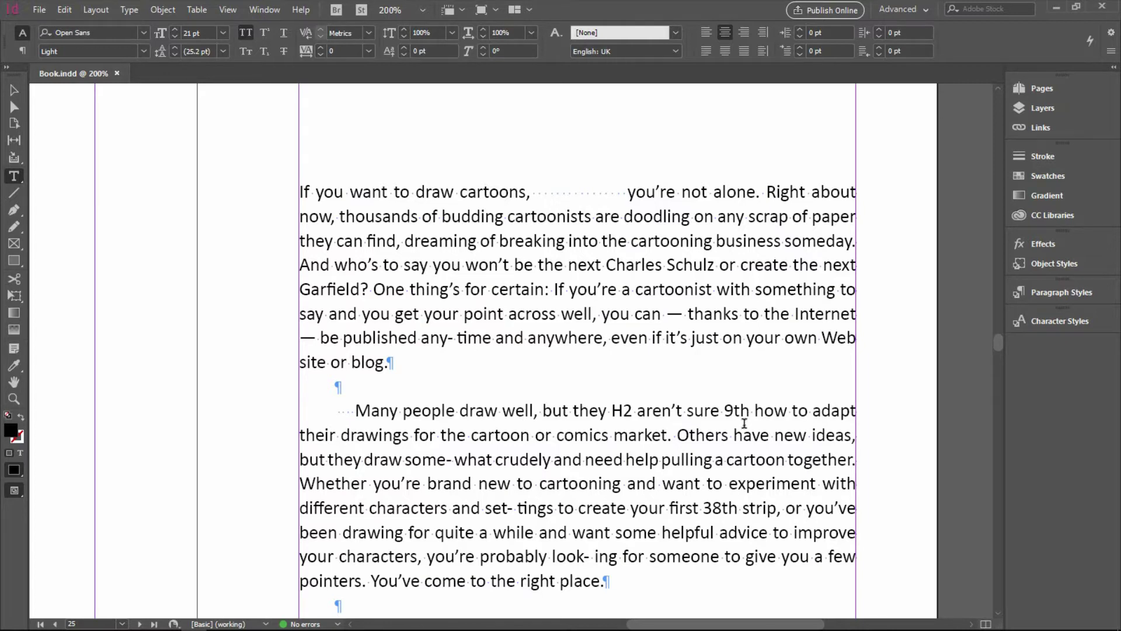
scroll(729, 474, down, 1)
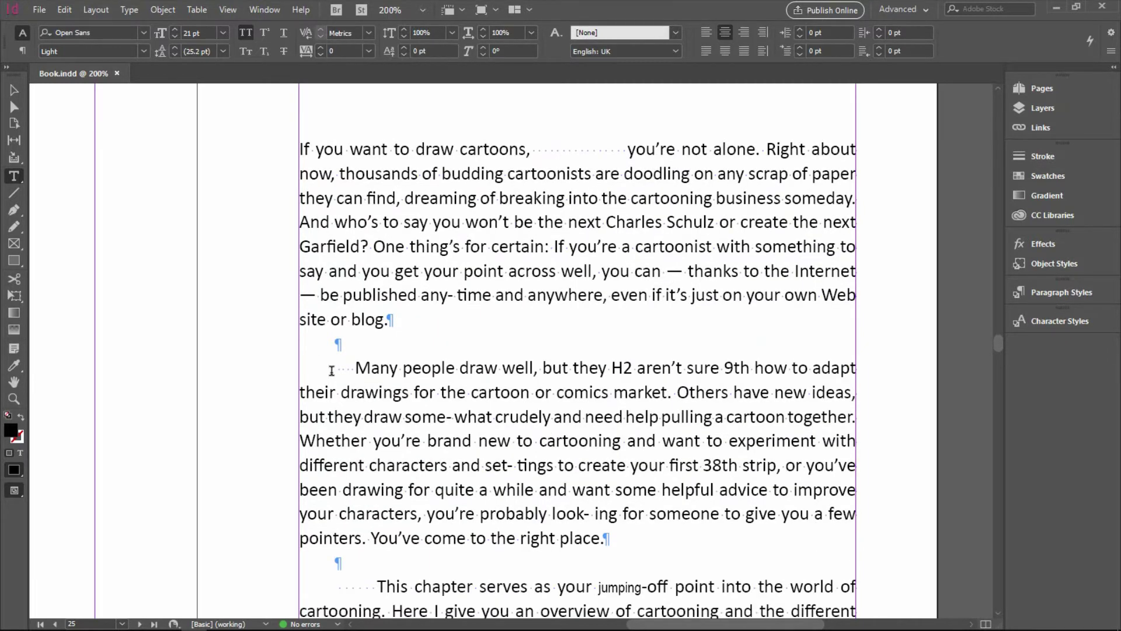
scroll(320, 373, down, 2)
scroll(335, 372, down, 1)
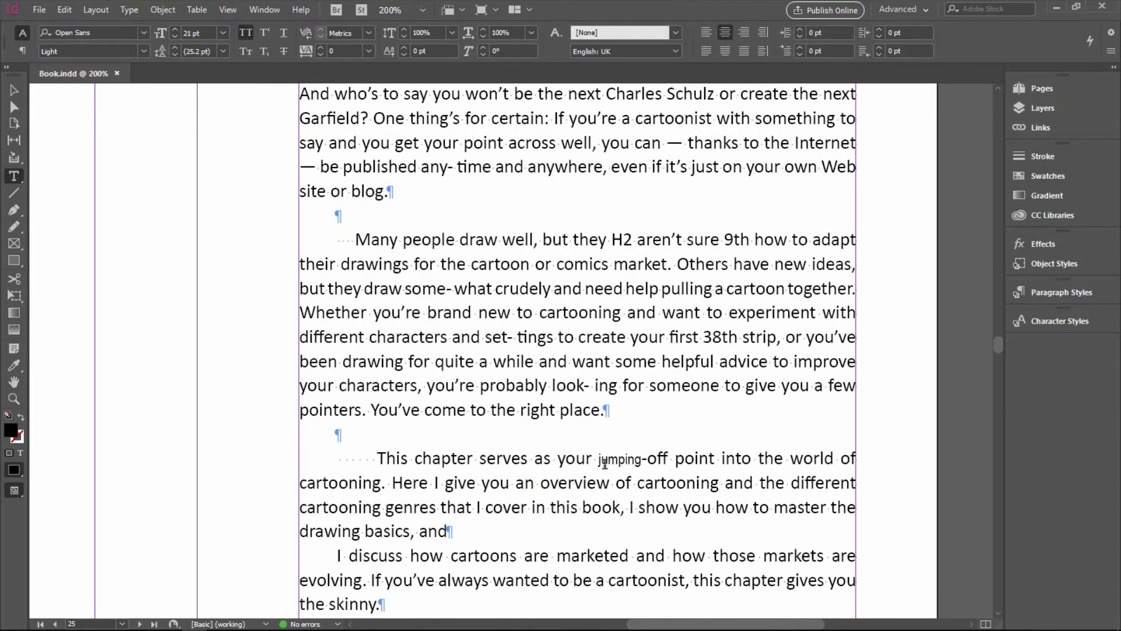
click(519, 462)
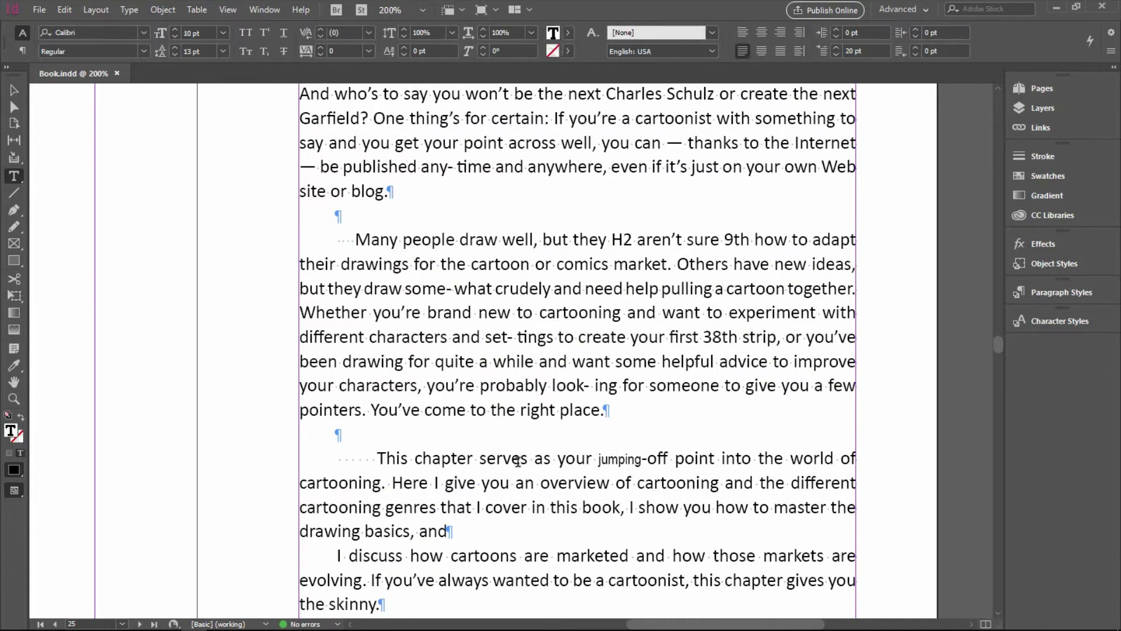
drag(602, 458, 617, 459)
- Deselect the text and zoom to the right-hand page of the spread at 125%
key(ctrl+minus)
scroll(632, 461, up, 3)
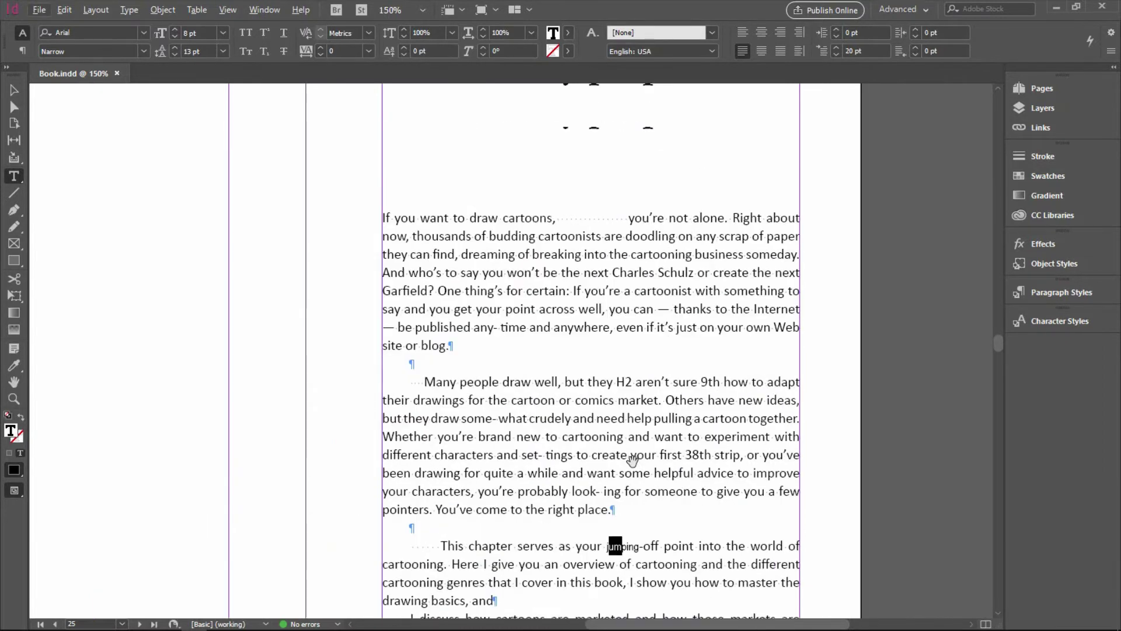
scroll(632, 461, up, 2)
click(846, 317)
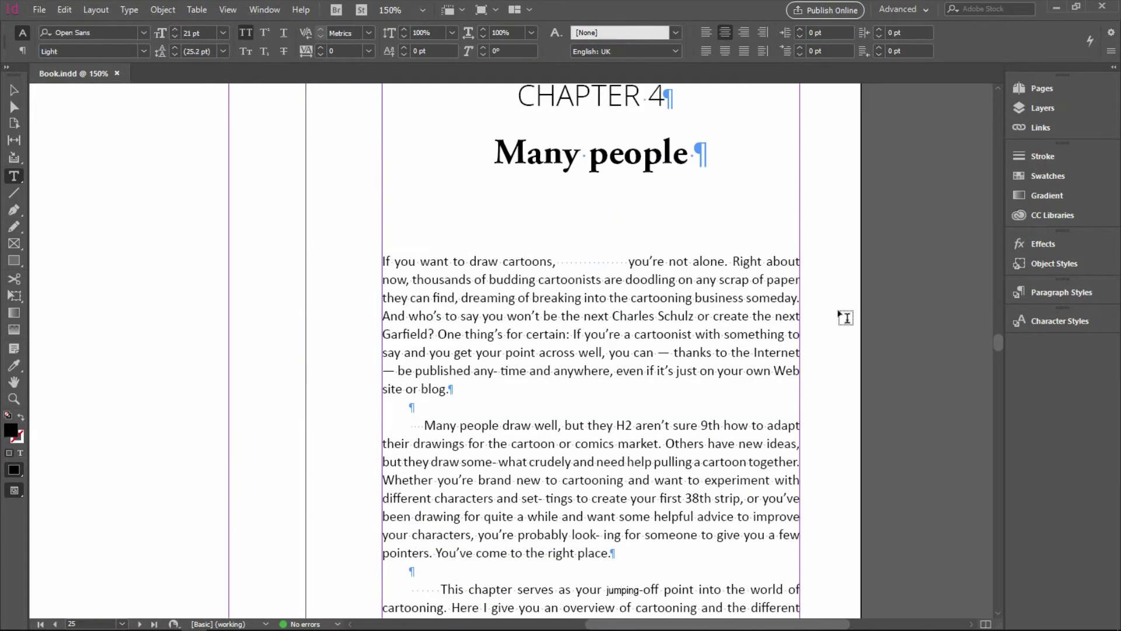
key(ctrl+alt+0)
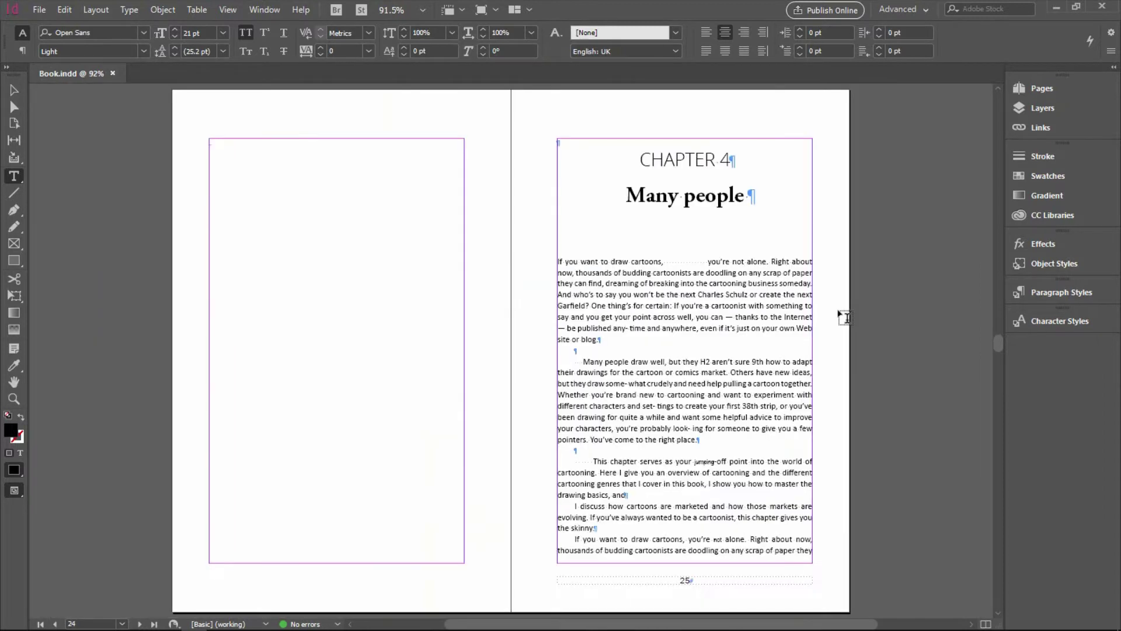
key(ctrl+equal)
key(ctrl+equal)
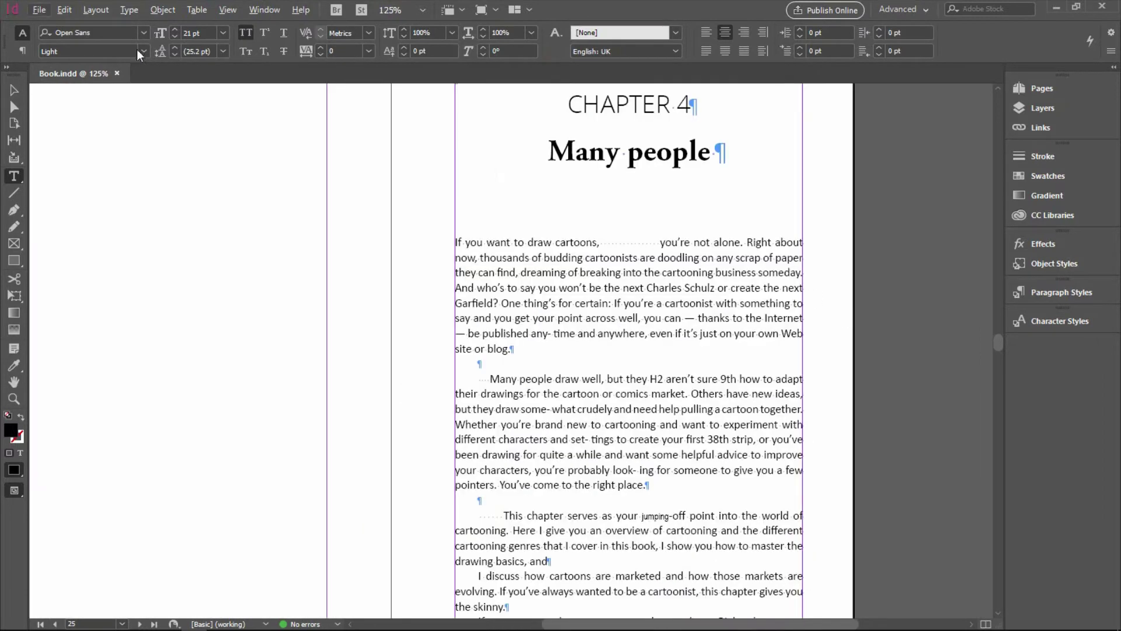
click(64, 9)
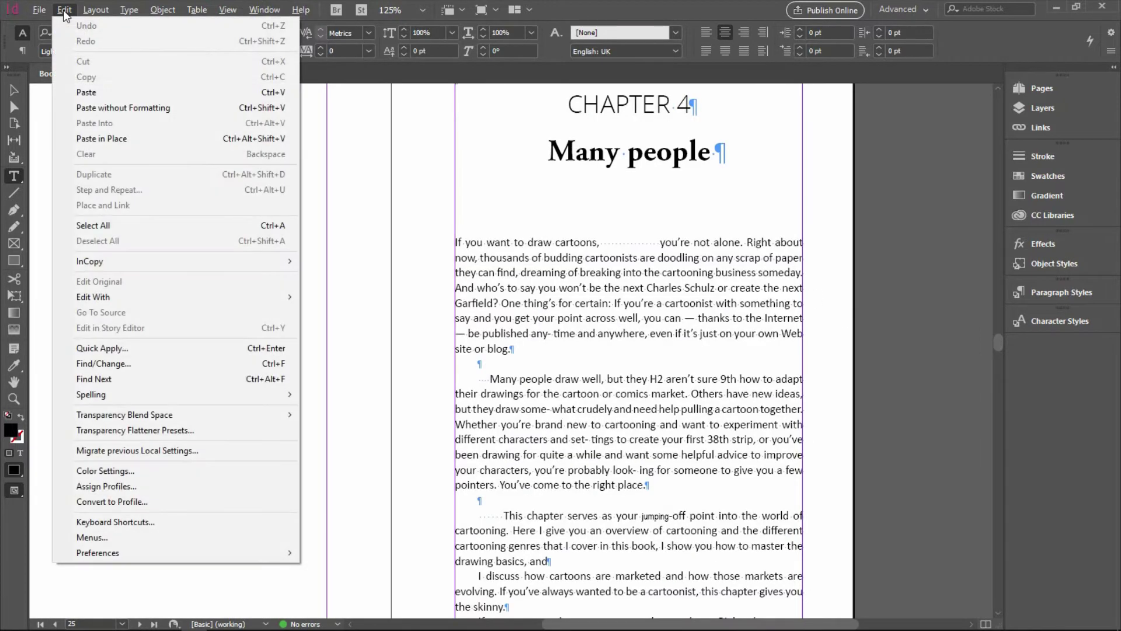
- Open Find/Change on the GREP tab and load the 'Multiple Space to Single Space' query
click(97, 366)
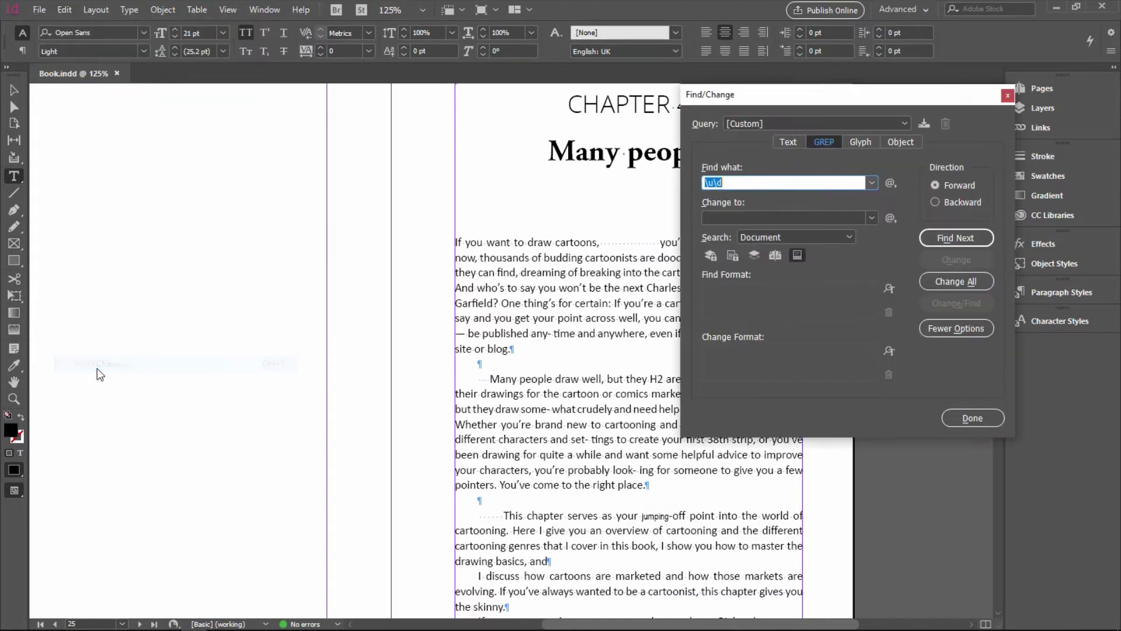
click(826, 140)
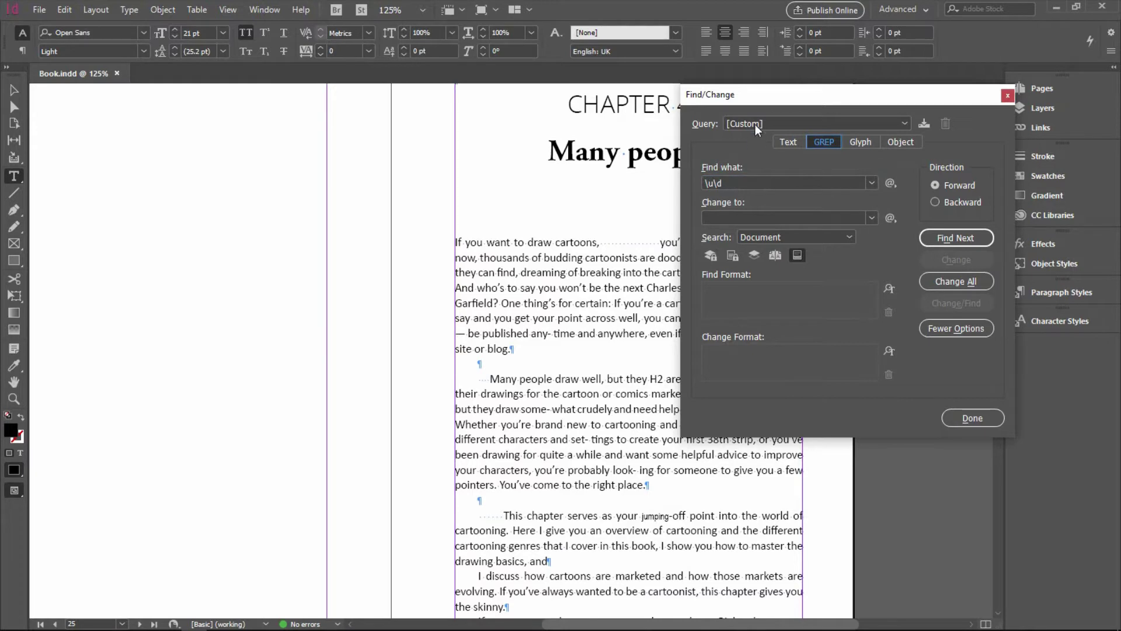
drag(768, 104, 338, 103)
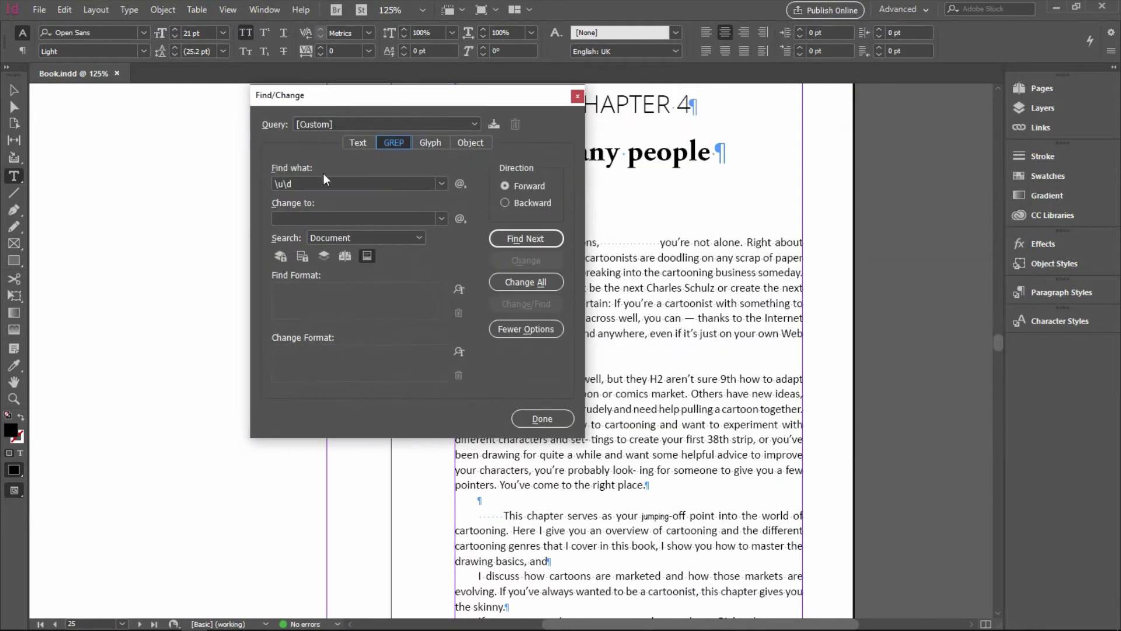
click(382, 122)
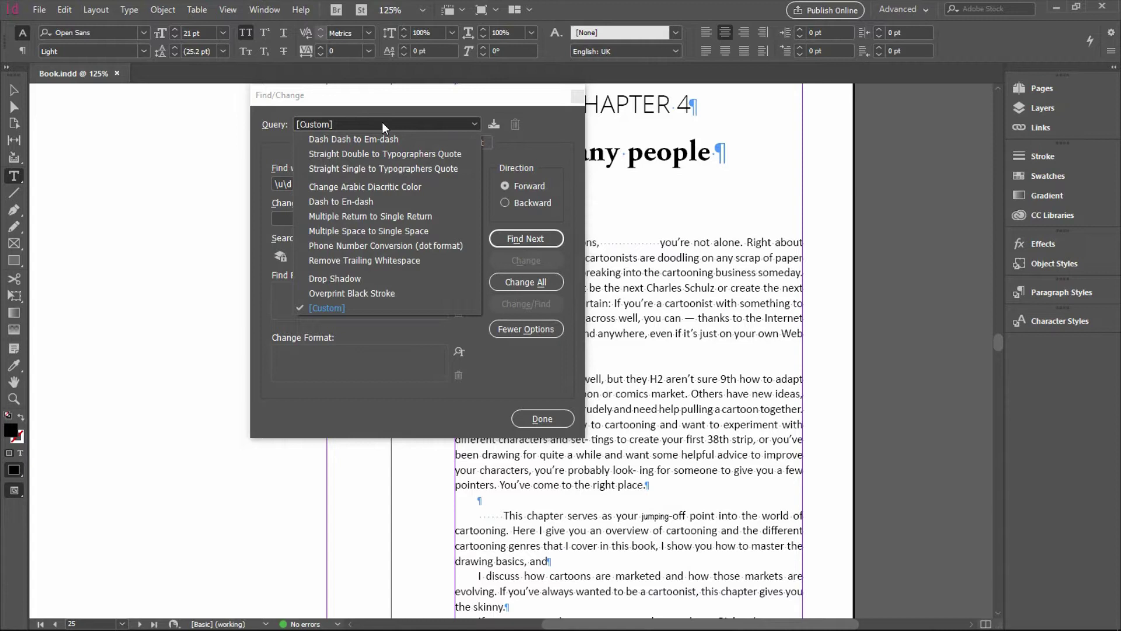
click(384, 230)
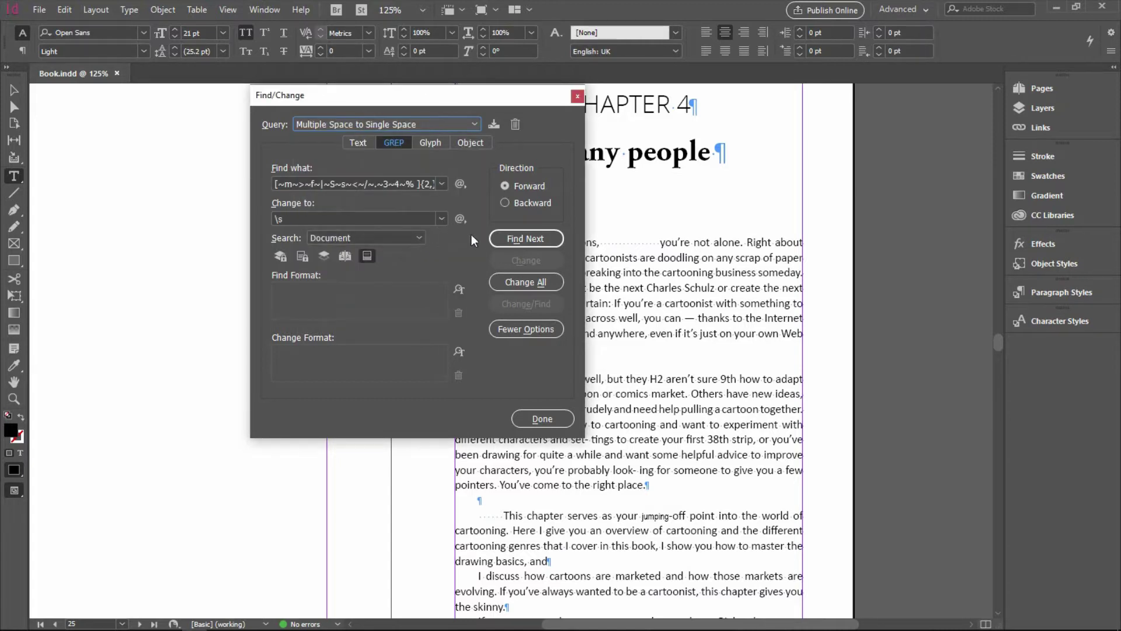
- Replace two multiple-space matches individually, then Change All for 14 replacements in total
click(496, 240)
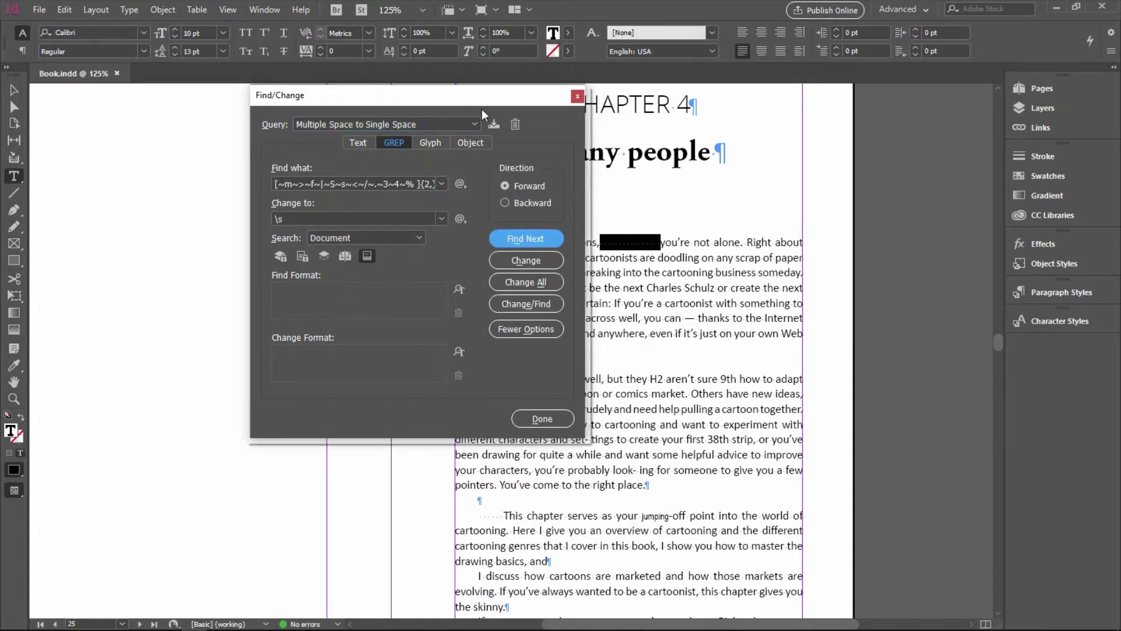
drag(473, 94, 346, 94)
click(386, 238)
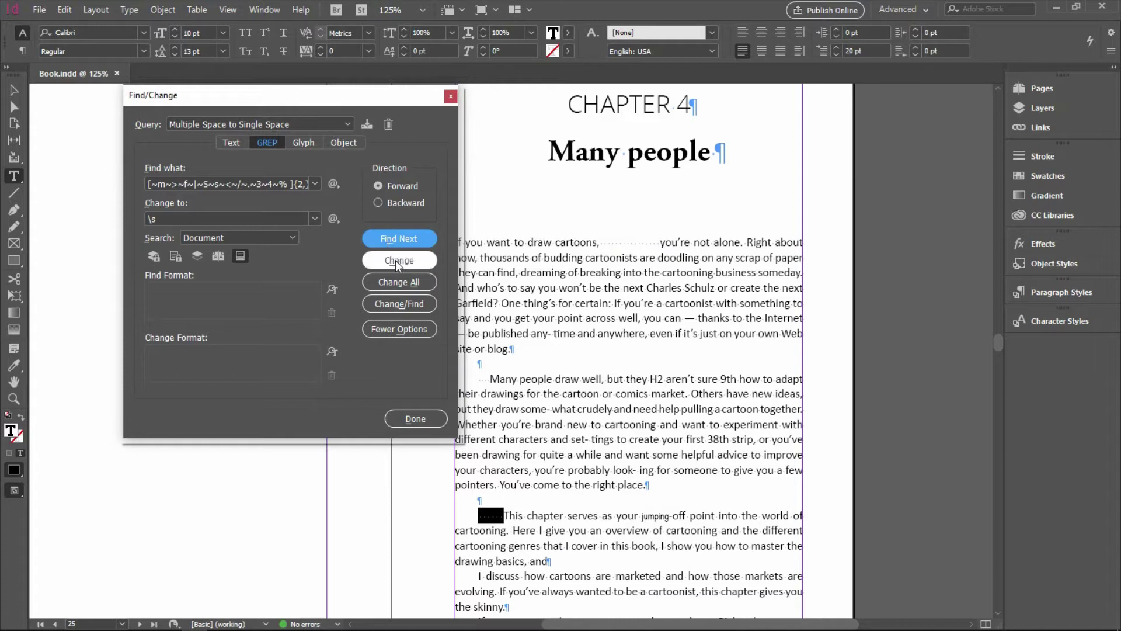
click(395, 262)
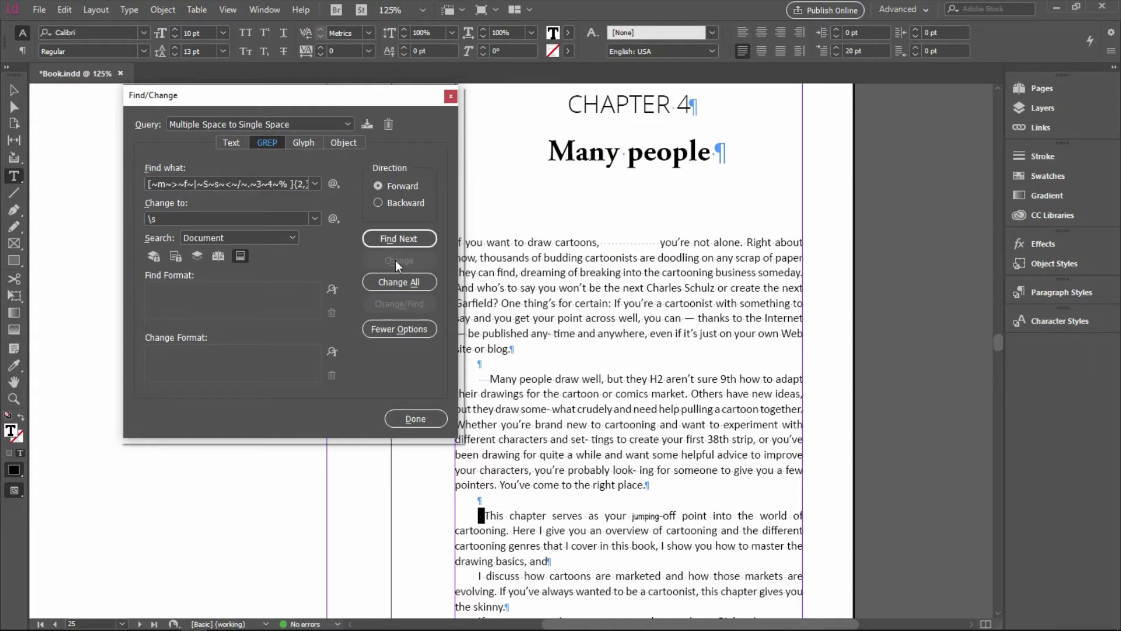
click(391, 241)
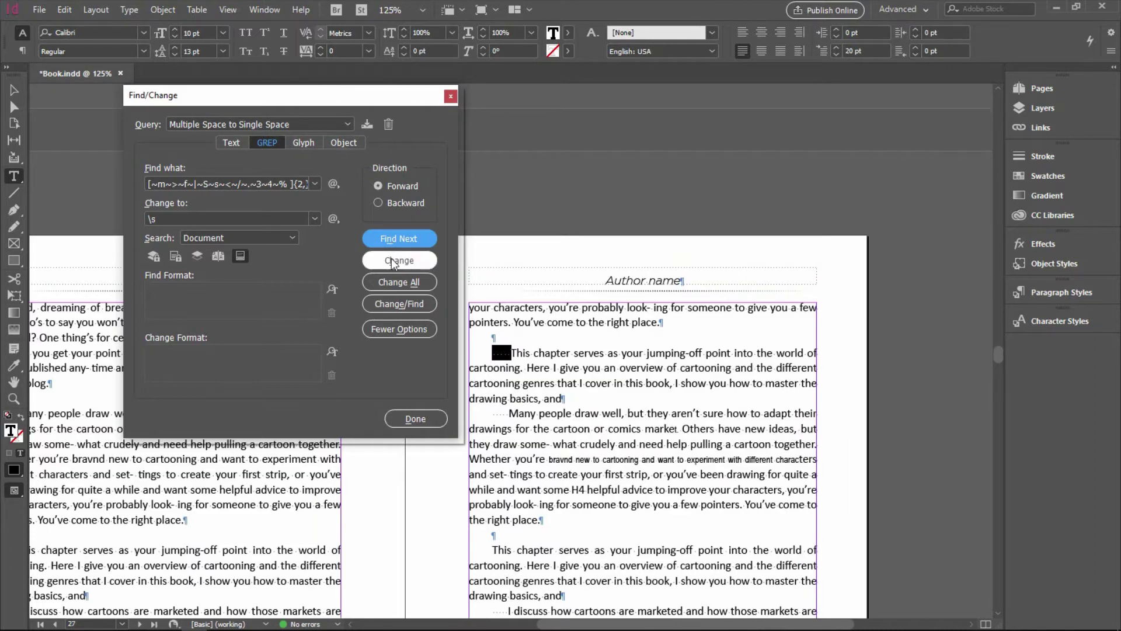
click(392, 261)
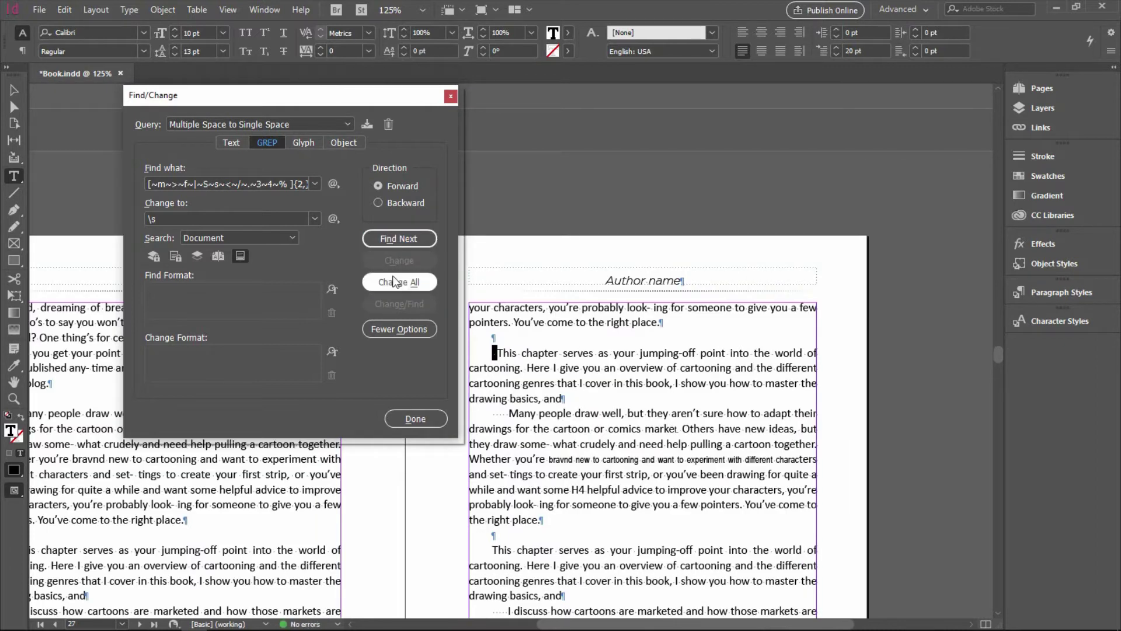
click(395, 283)
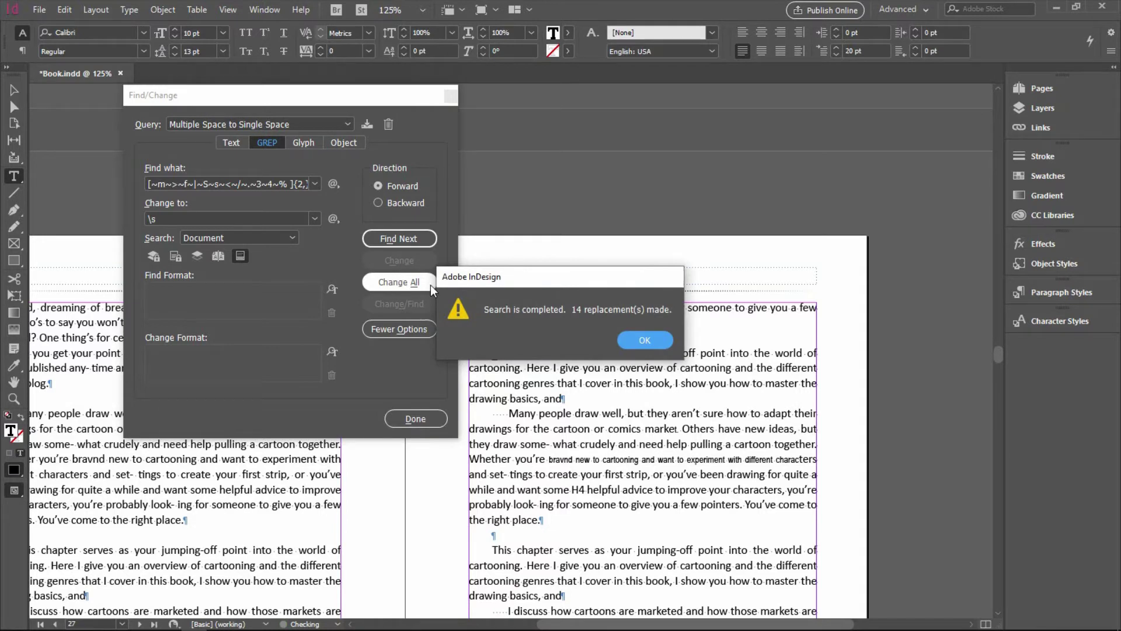
click(647, 339)
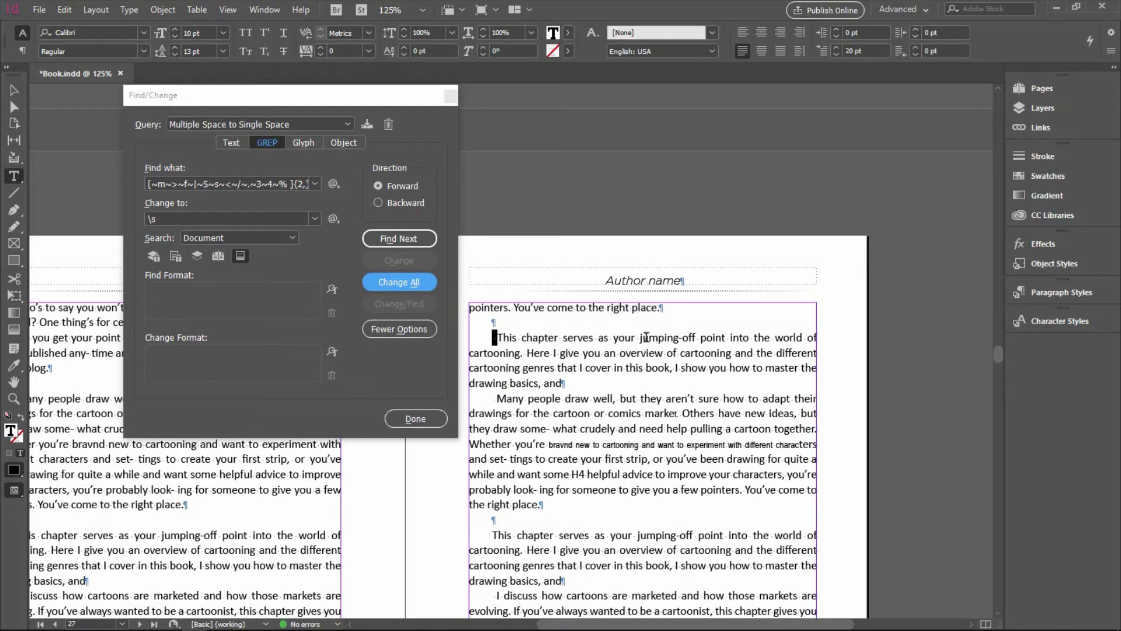
double_click(189, 184)
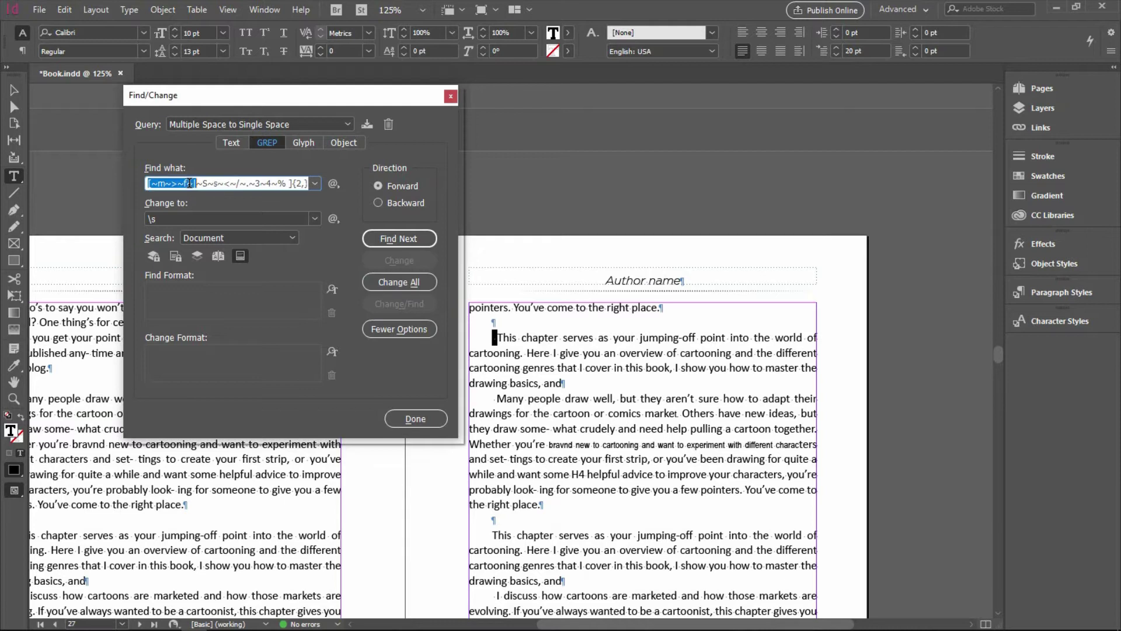
- Set Find what to Beginning of Paragraph and leave Change to empty
click(215, 178)
triple_click(215, 178)
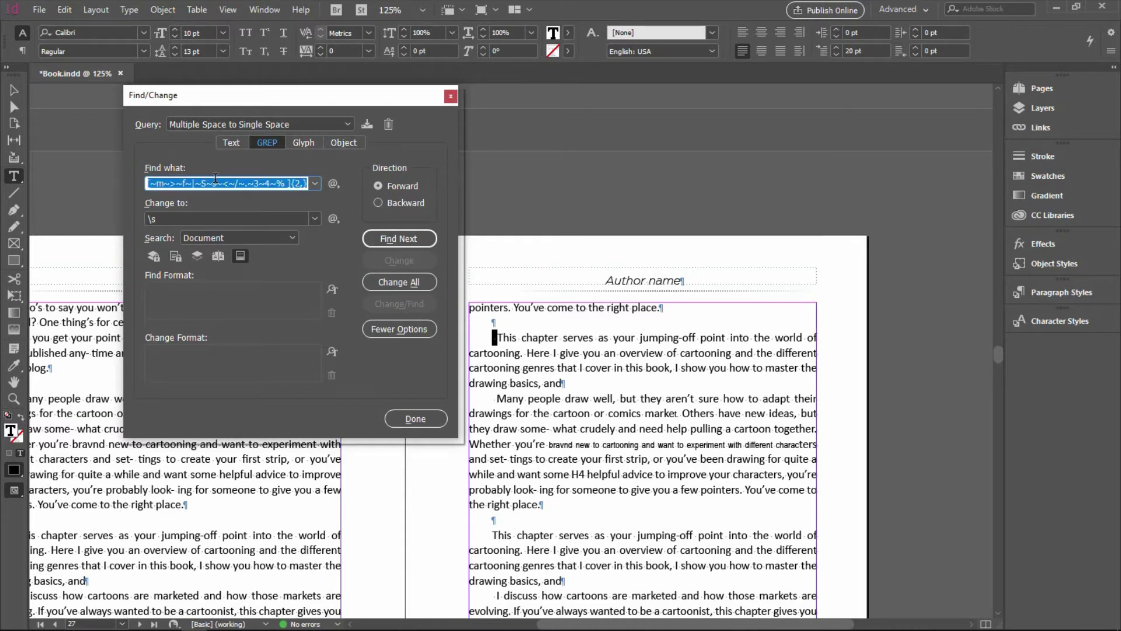
key(BackSpace)
double_click(173, 220)
key(BackSpace)
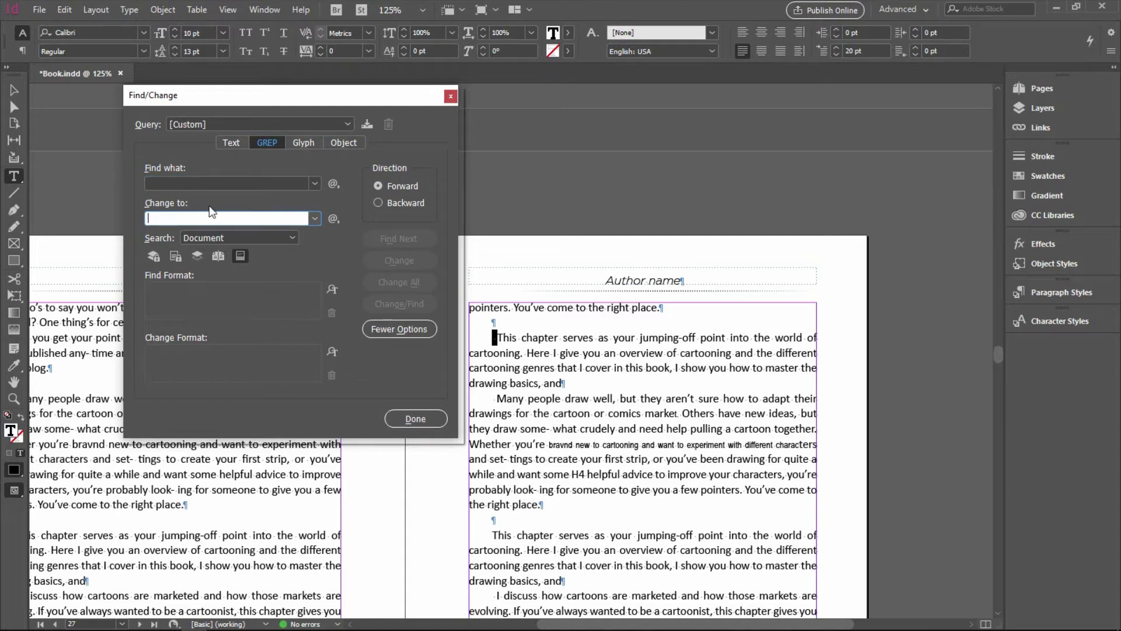
click(333, 185)
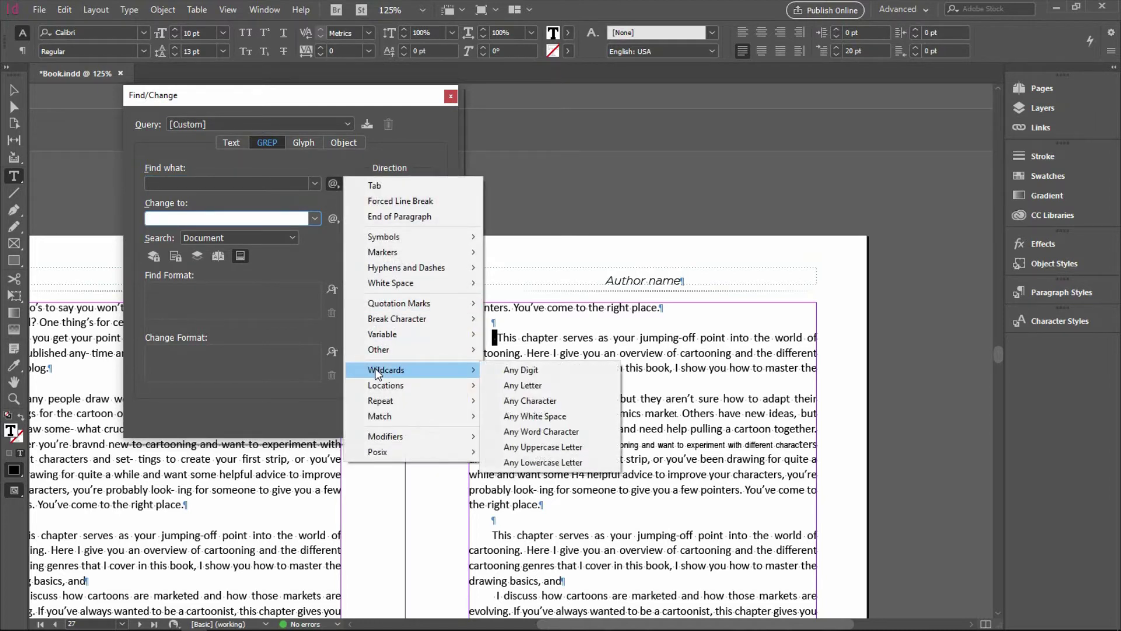
mouse_move(386, 386)
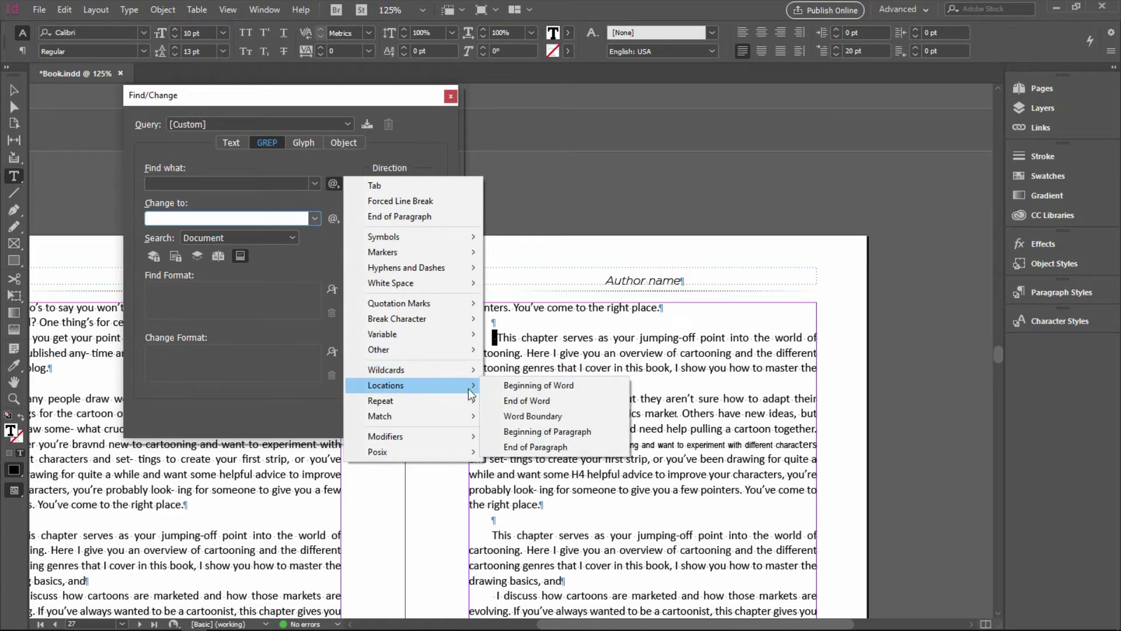
click(515, 431)
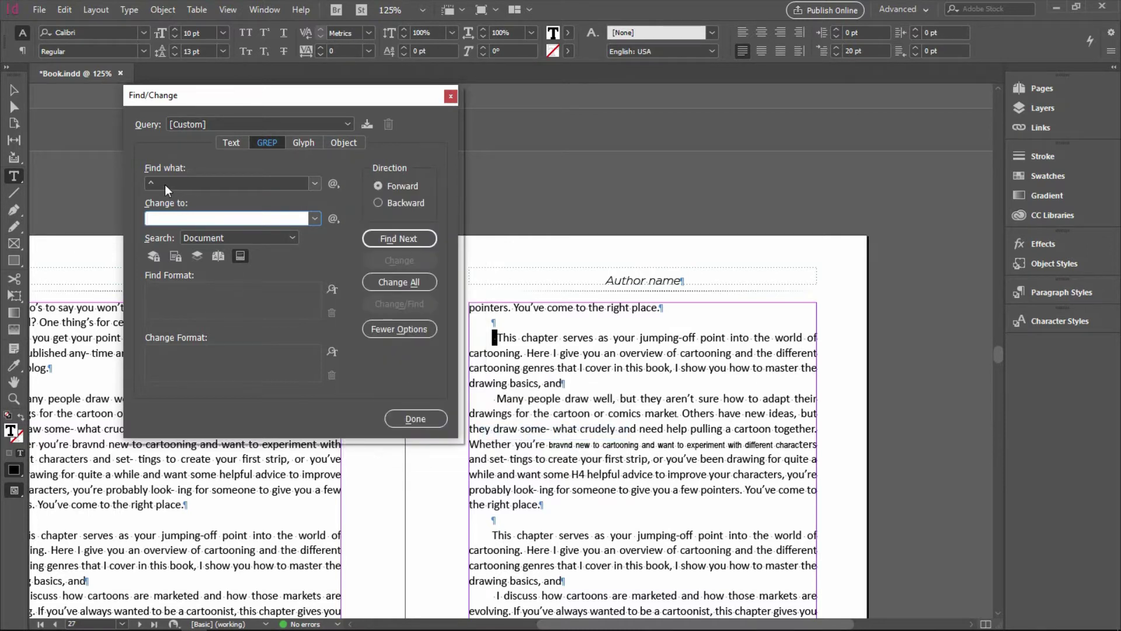
click(164, 184)
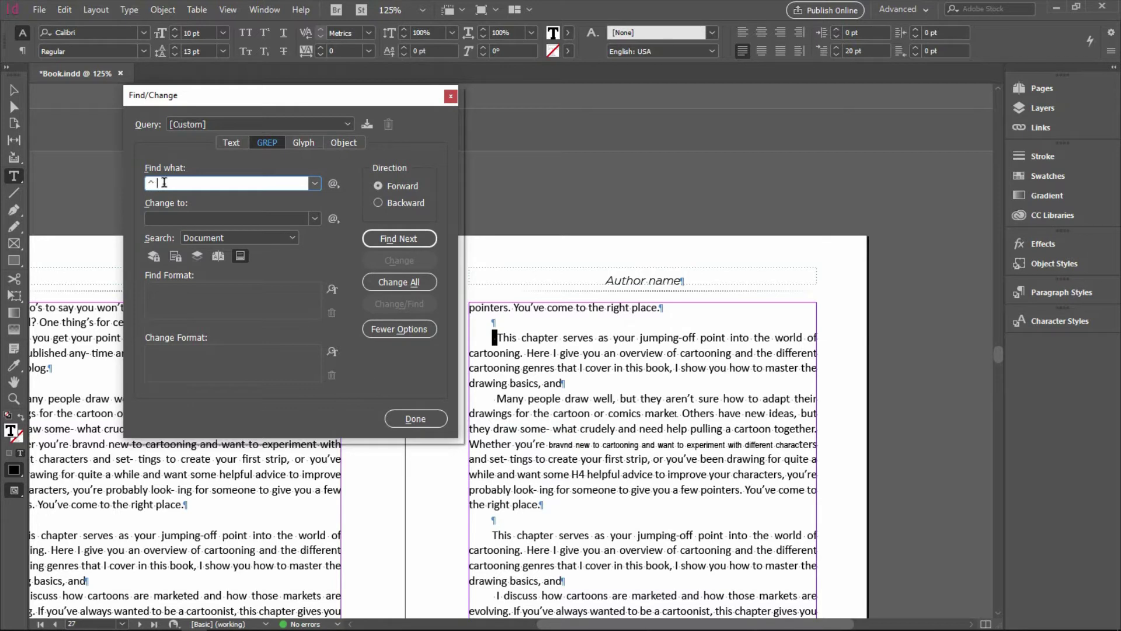
- Remove the leading paragraph spaces, testing matches first, then Change All for four replacements
click(375, 243)
click(374, 242)
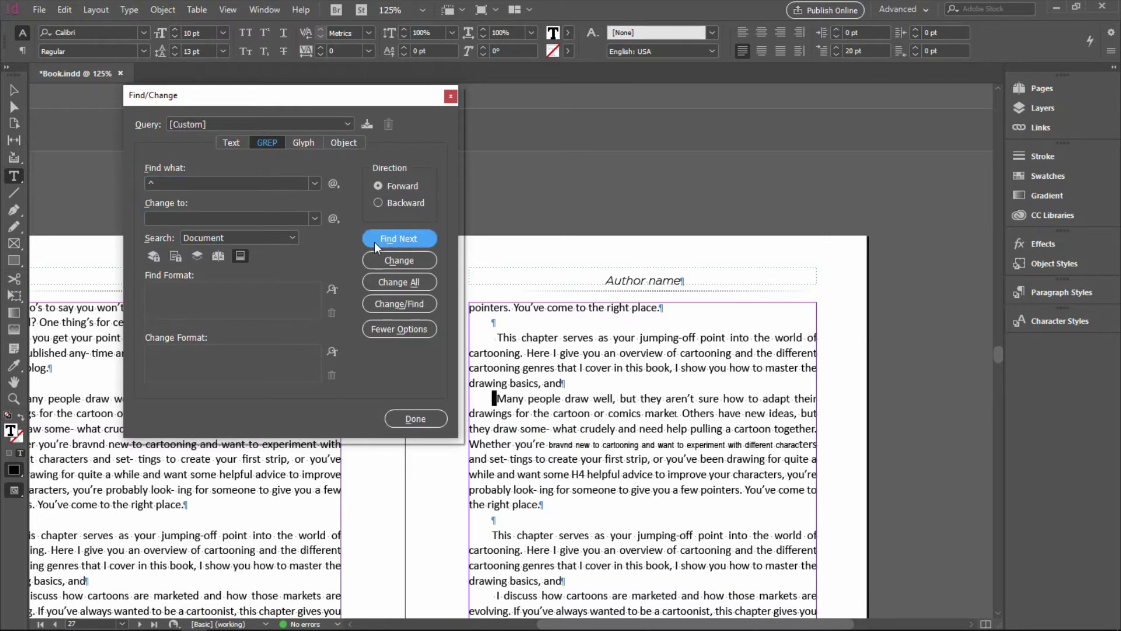
click(374, 242)
click(166, 215)
click(371, 238)
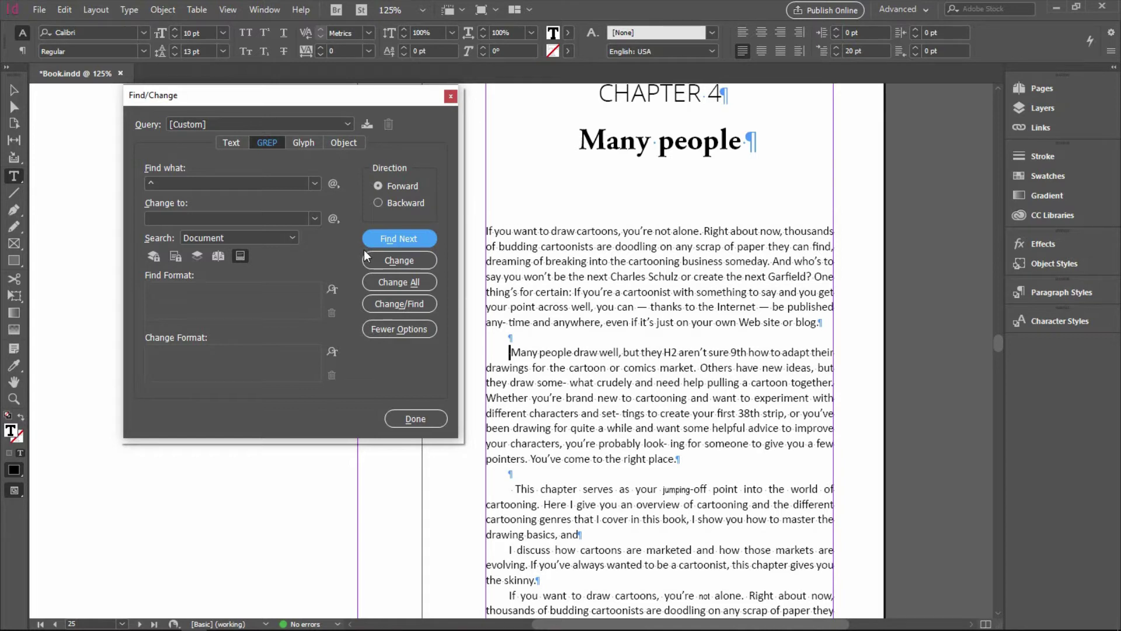
click(382, 265)
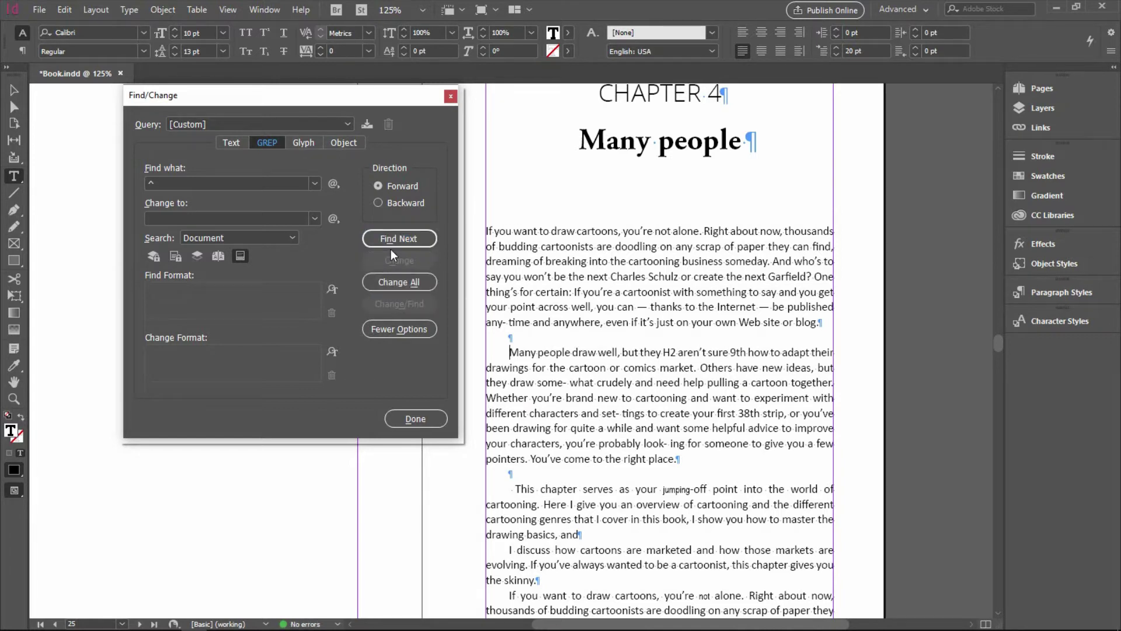
click(394, 242)
click(398, 265)
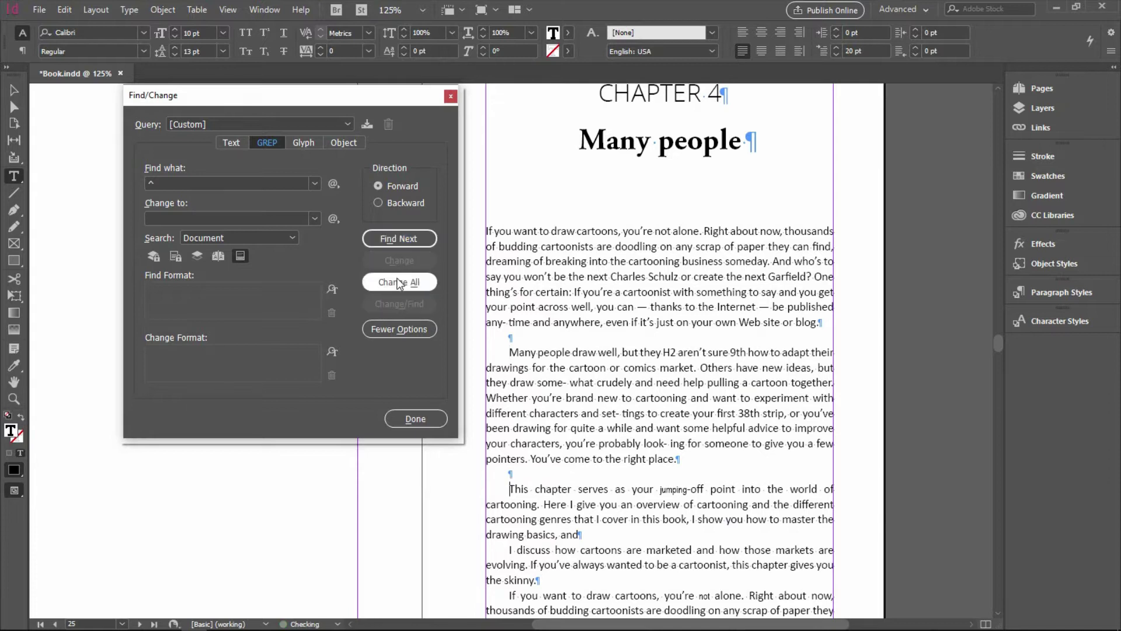
click(397, 283)
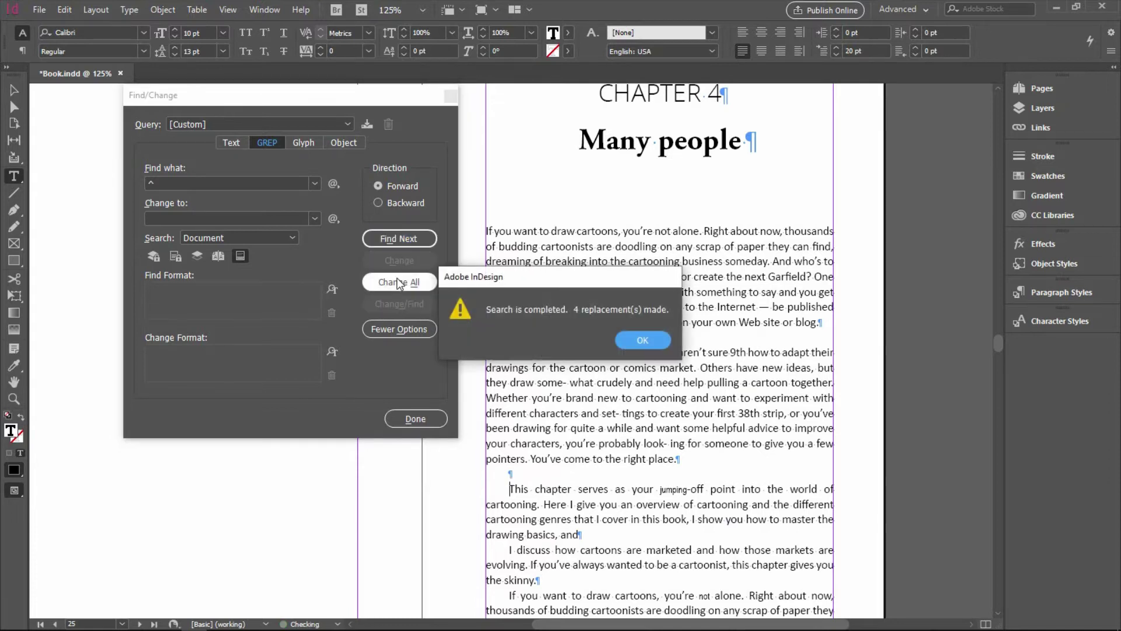
click(625, 337)
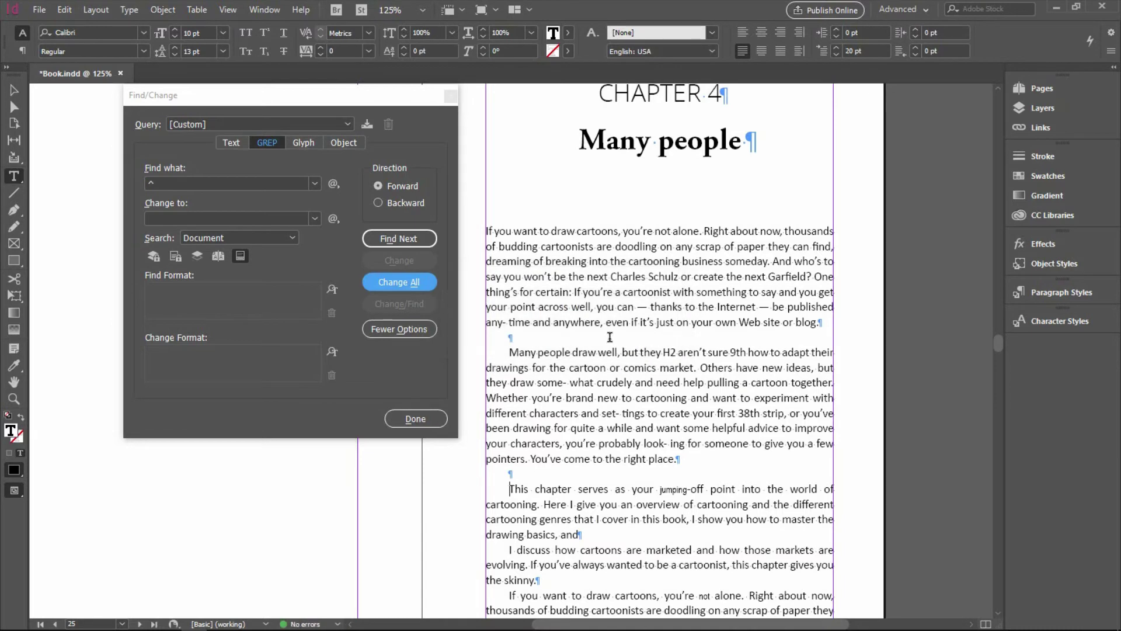
click(180, 182)
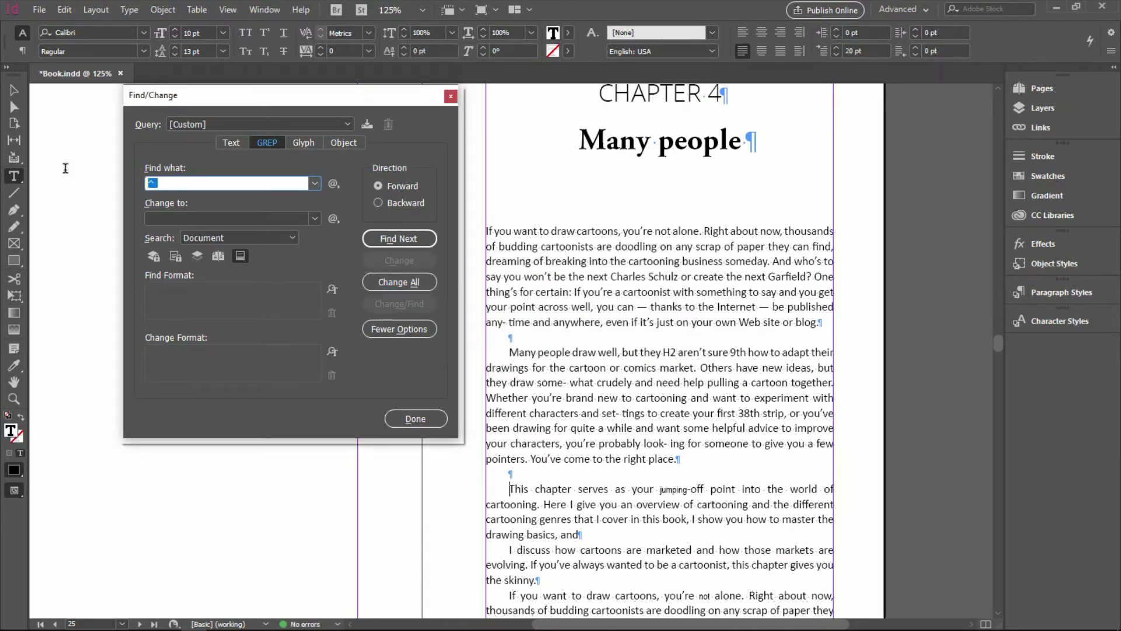
- Set Find what to \u\d (any uppercase letter then any digit) and find the first match, H4
key(BackSpace)
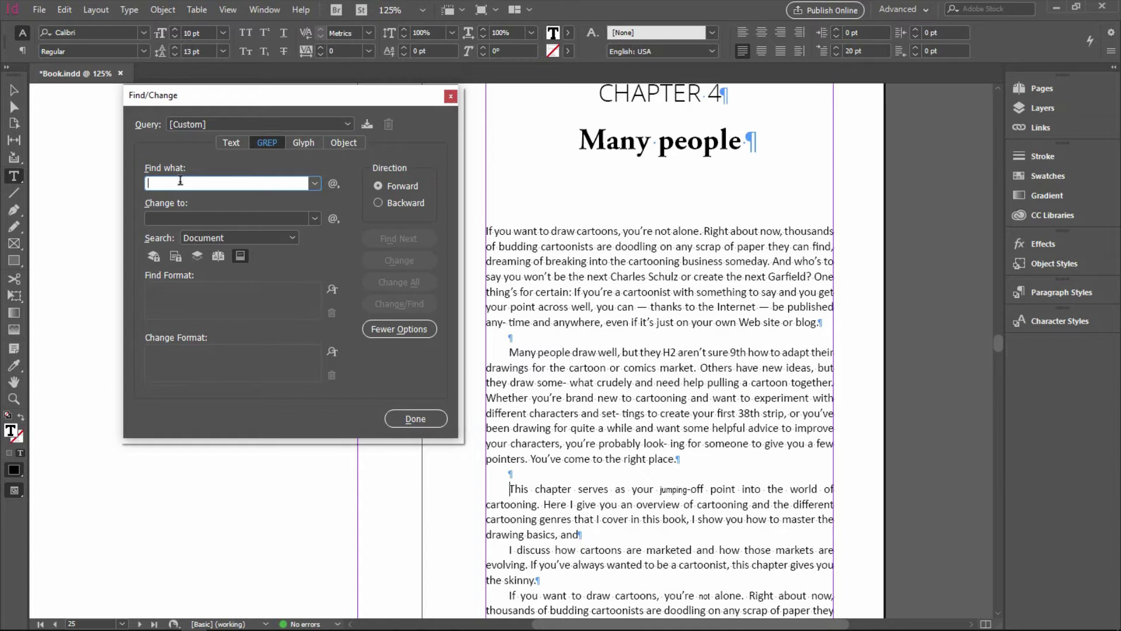
click(333, 184)
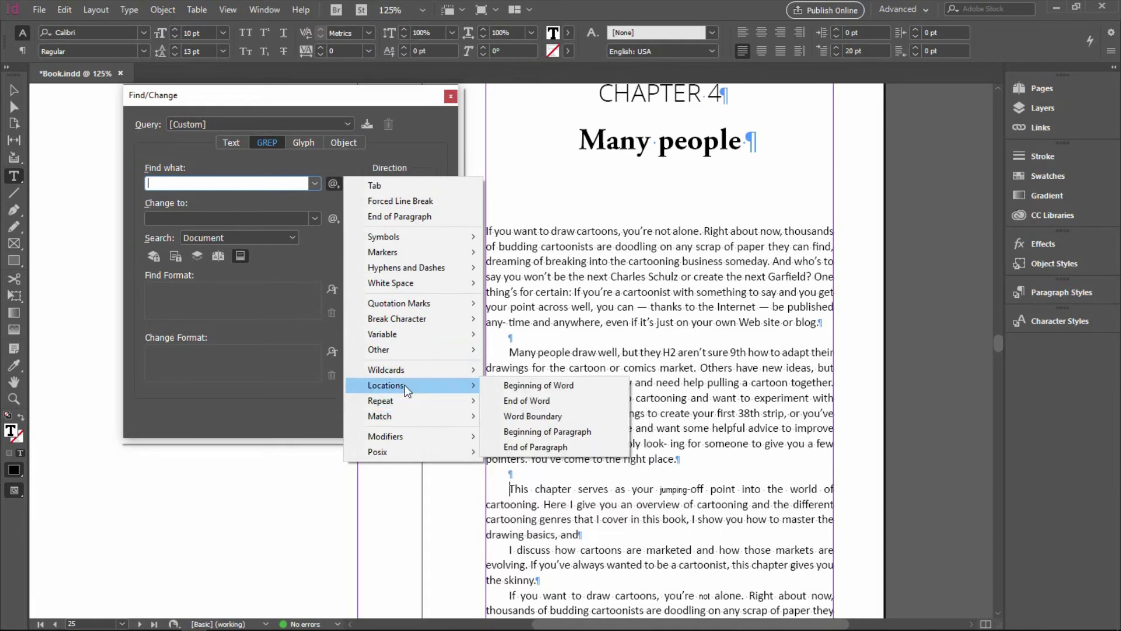
mouse_move(386, 370)
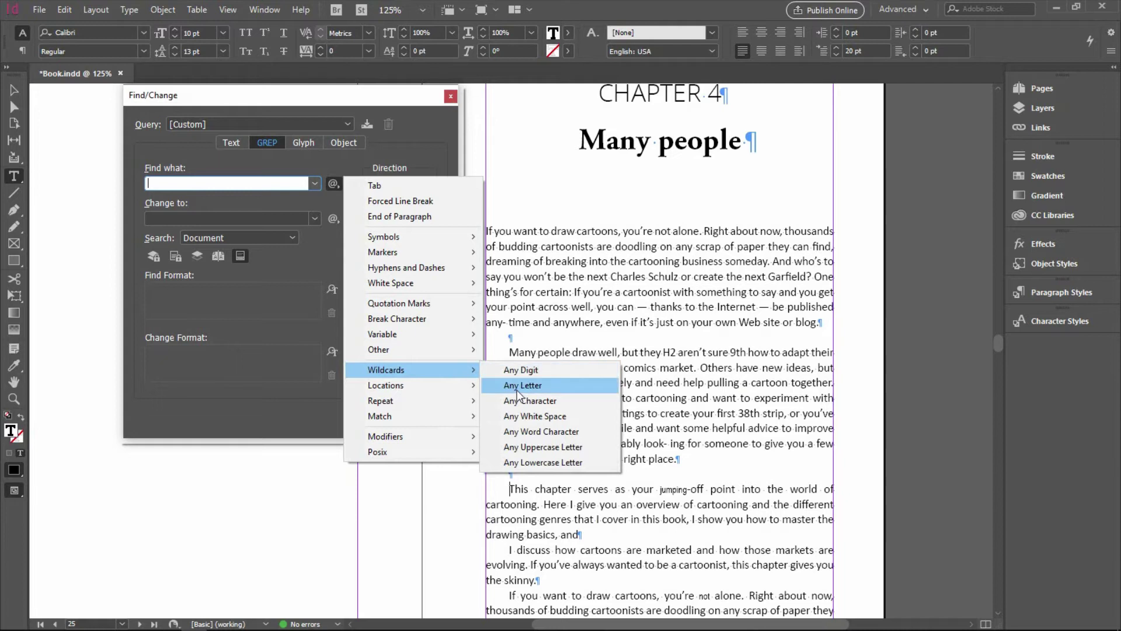
click(528, 447)
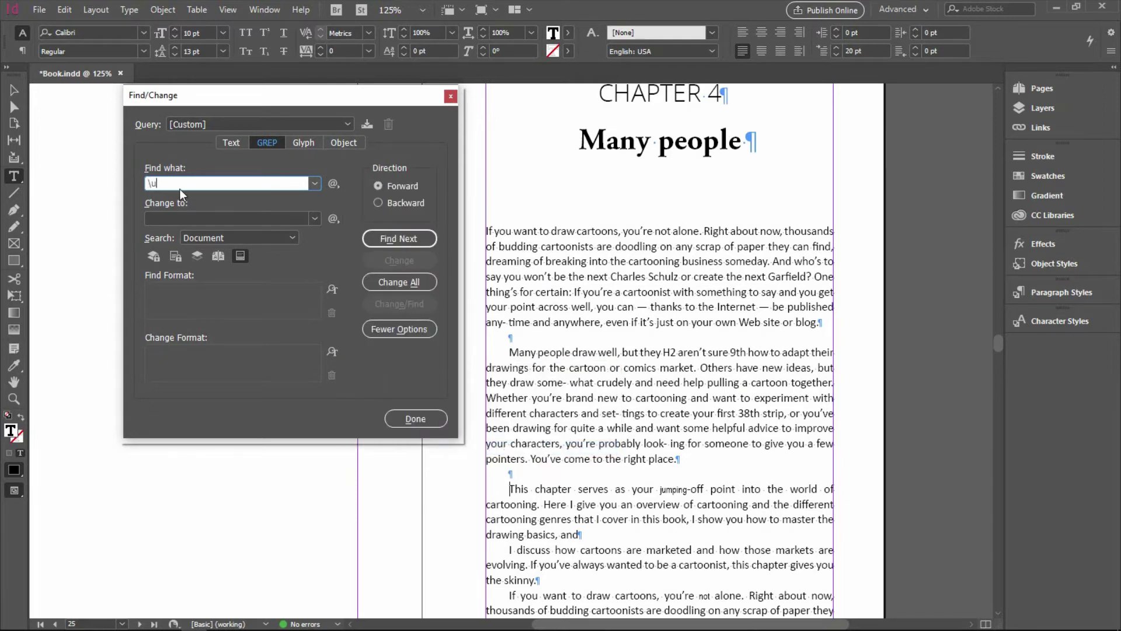
click(333, 185)
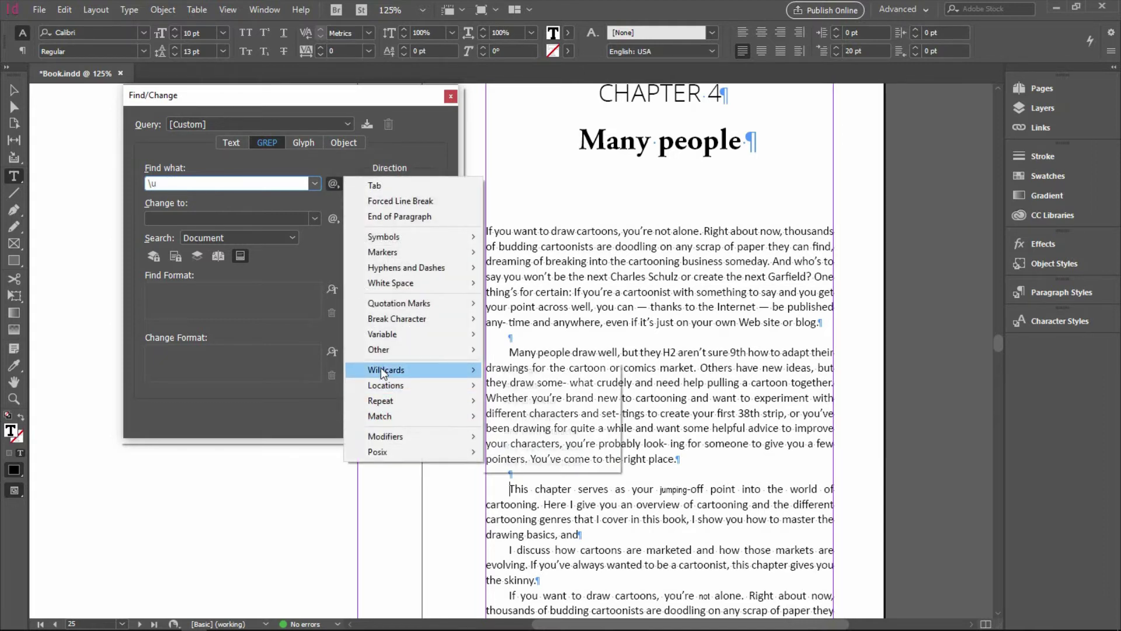
mouse_move(387, 369)
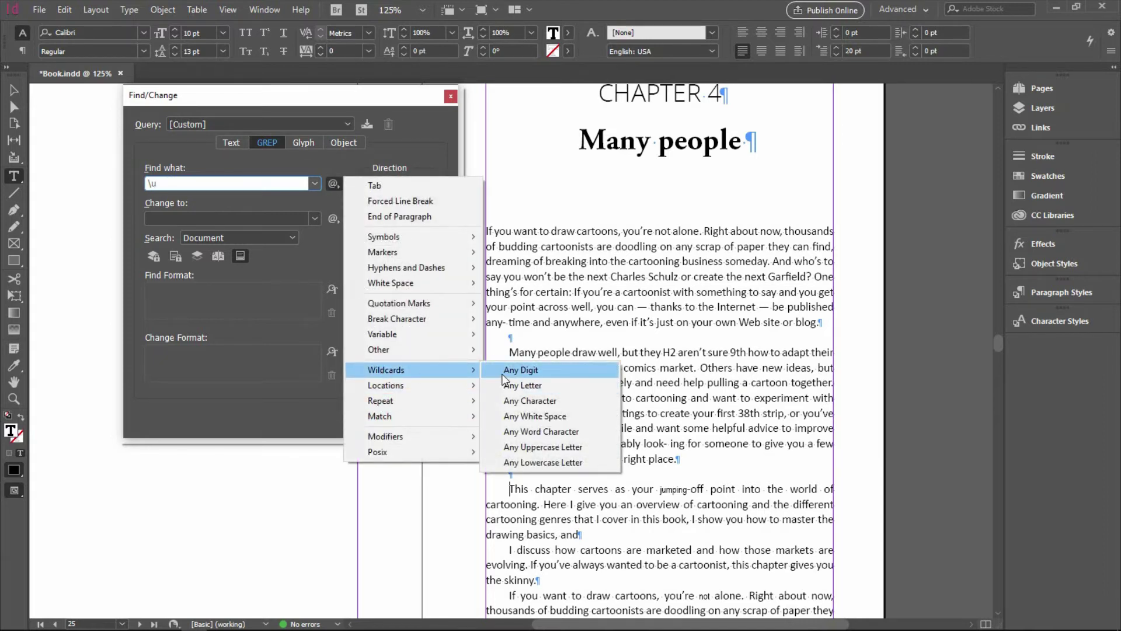
click(502, 371)
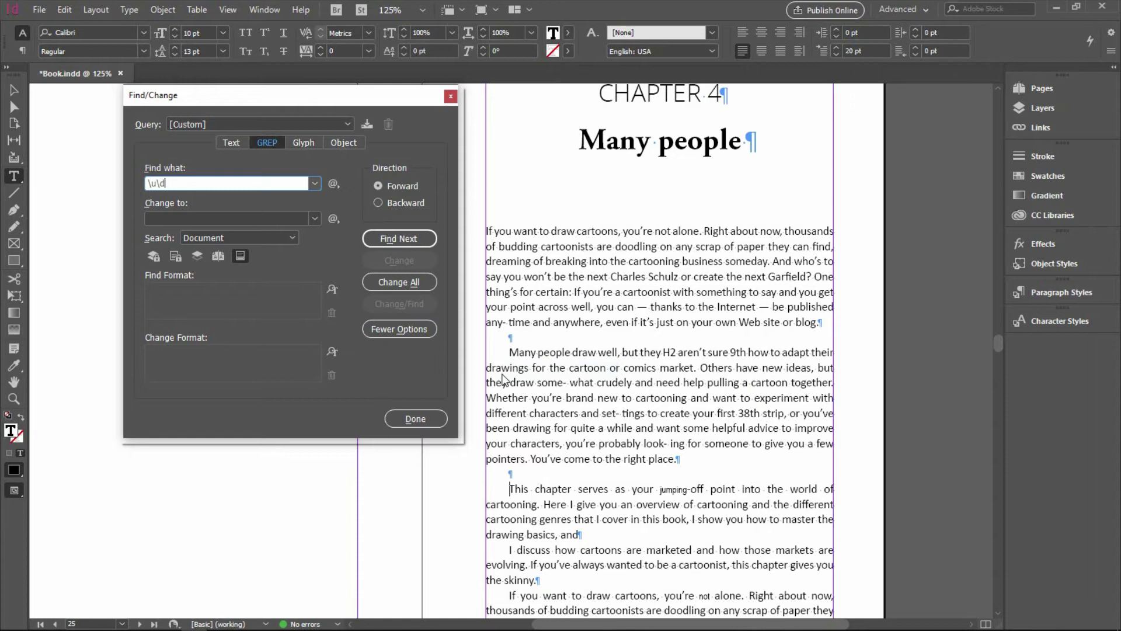
click(410, 240)
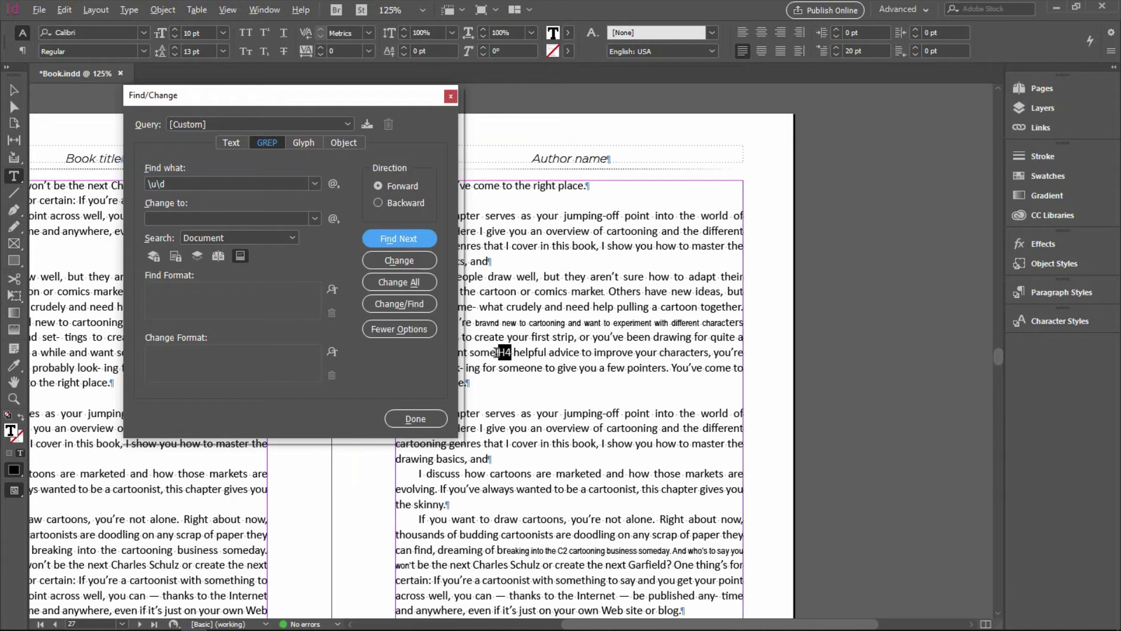
- Step through the letter-digit matches and make the 2 in H2 subscript
key(ctrl+equal)
key(ctrl+equal)
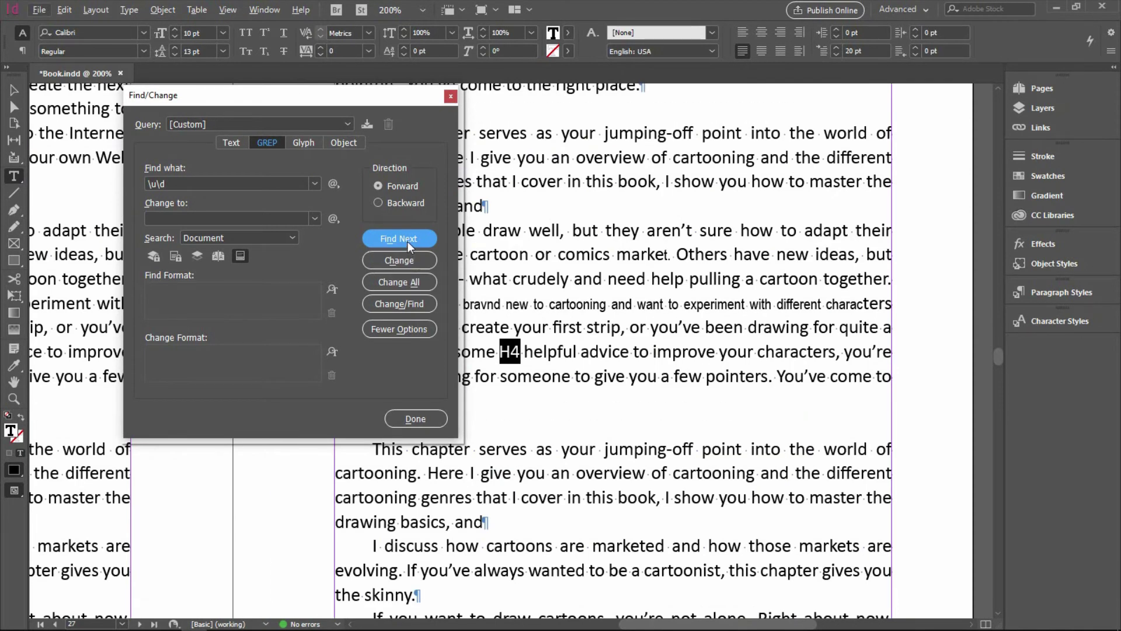
click(408, 240)
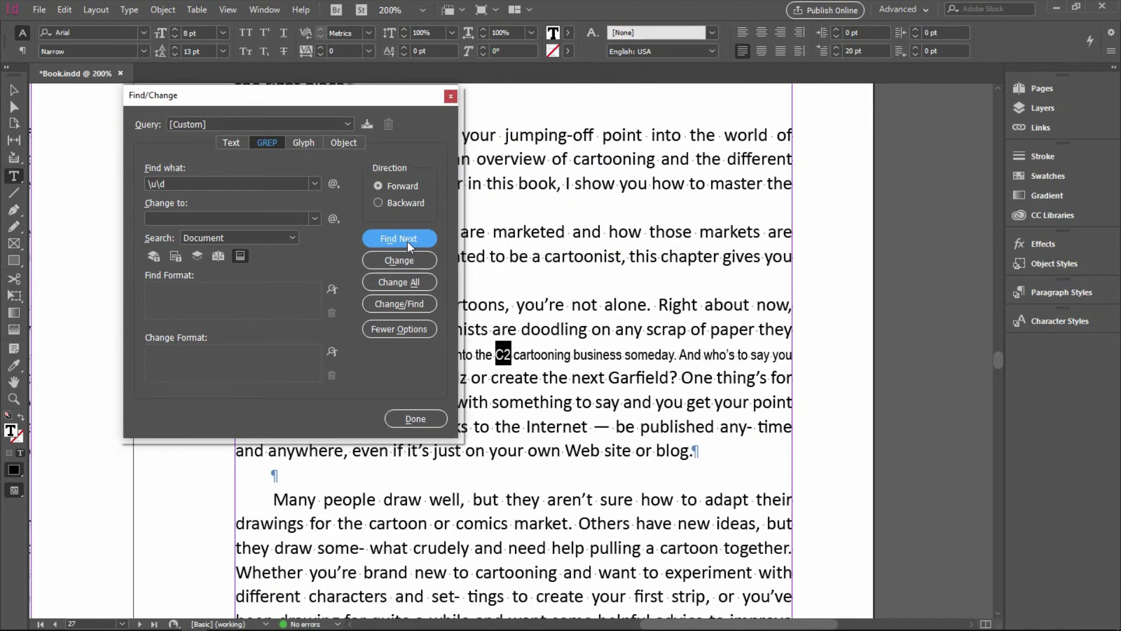
click(407, 241)
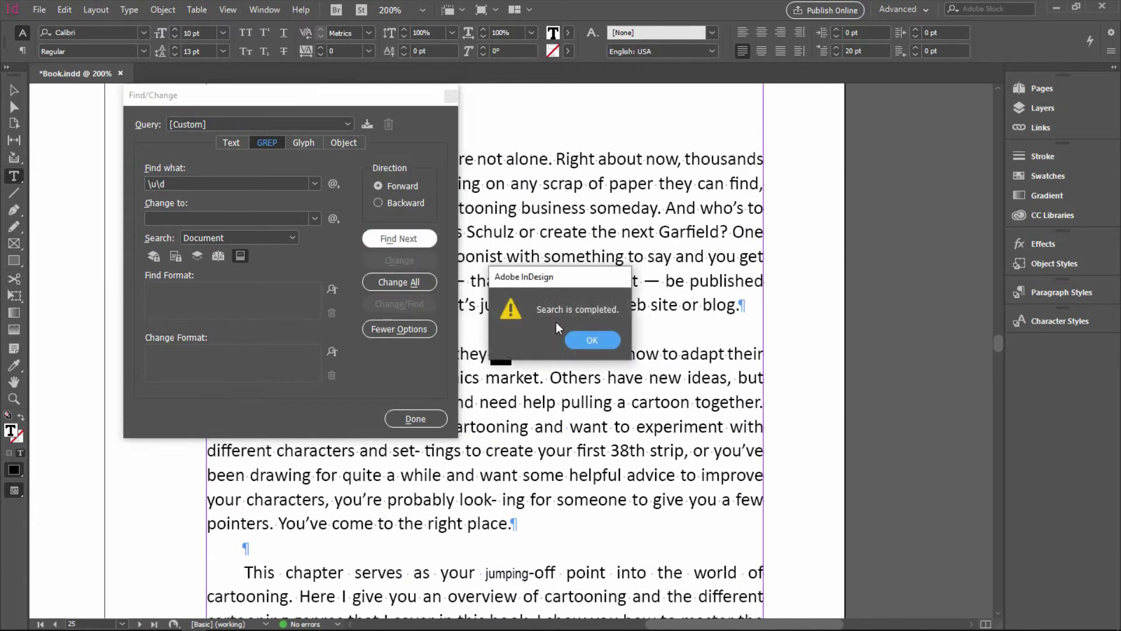
click(576, 337)
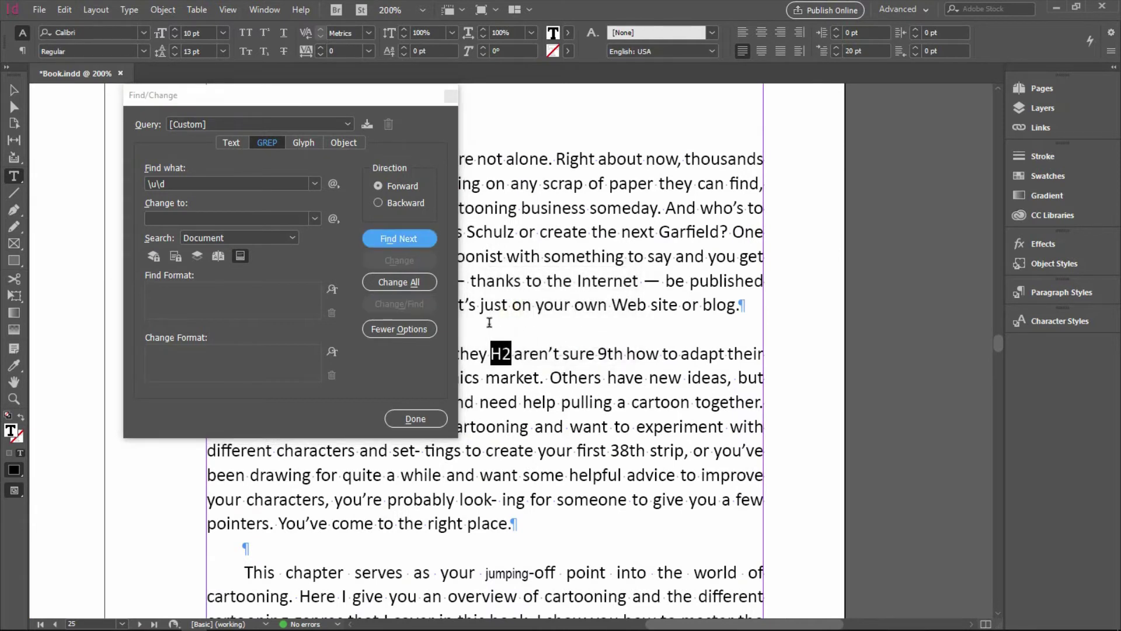
click(505, 354)
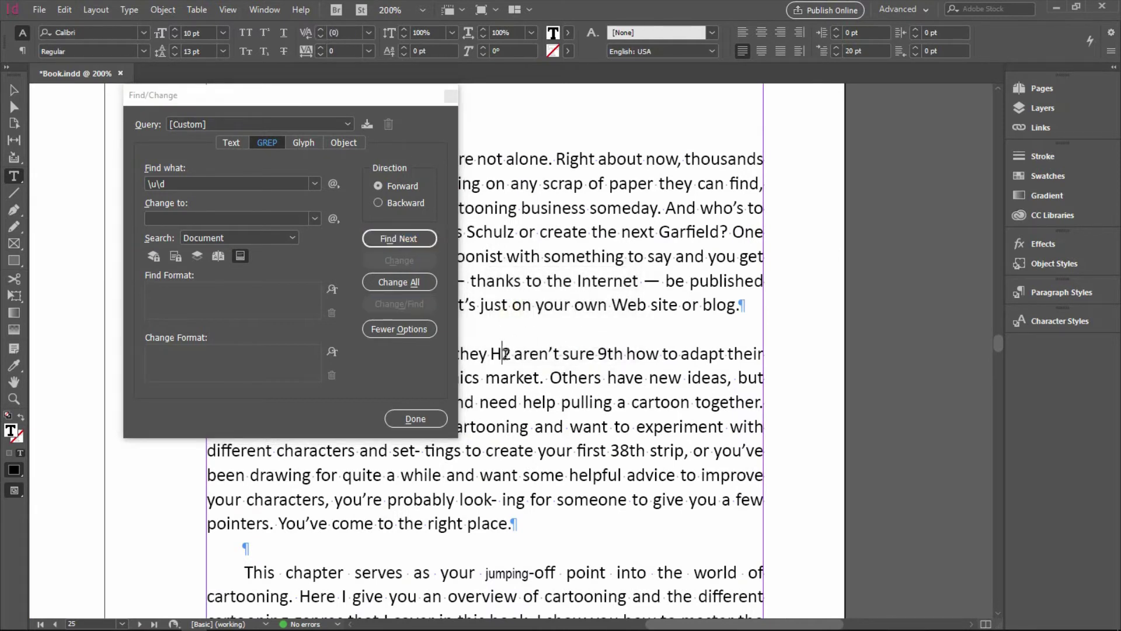
drag(503, 353, 512, 354)
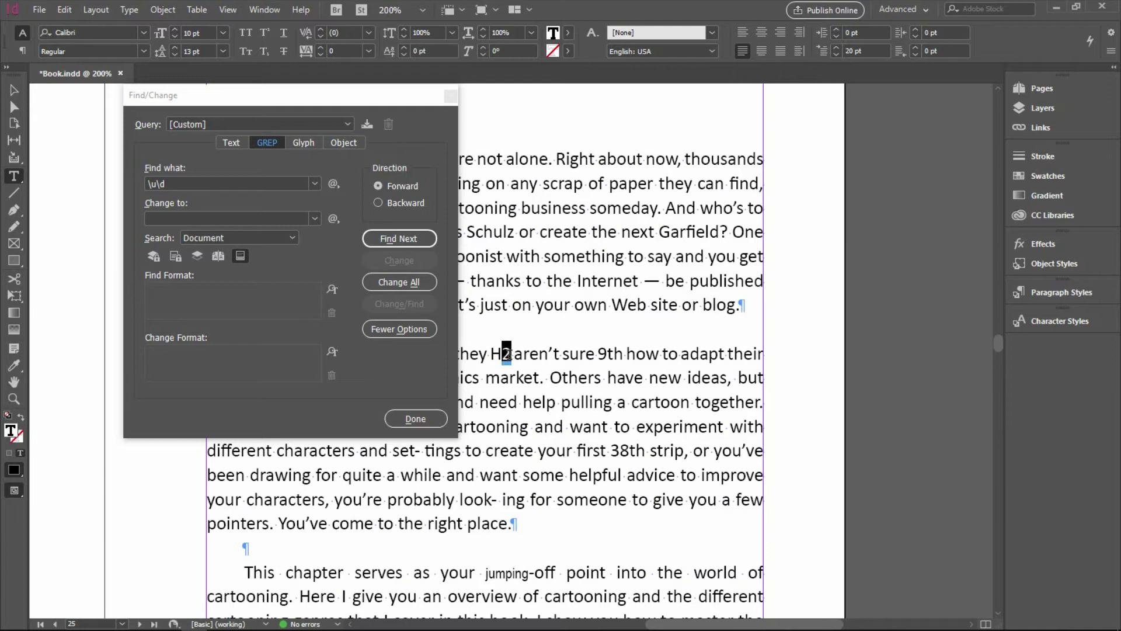
click(264, 53)
- Make the 4 in H4 and the 2 in C2 subscript, then finish the search
click(398, 238)
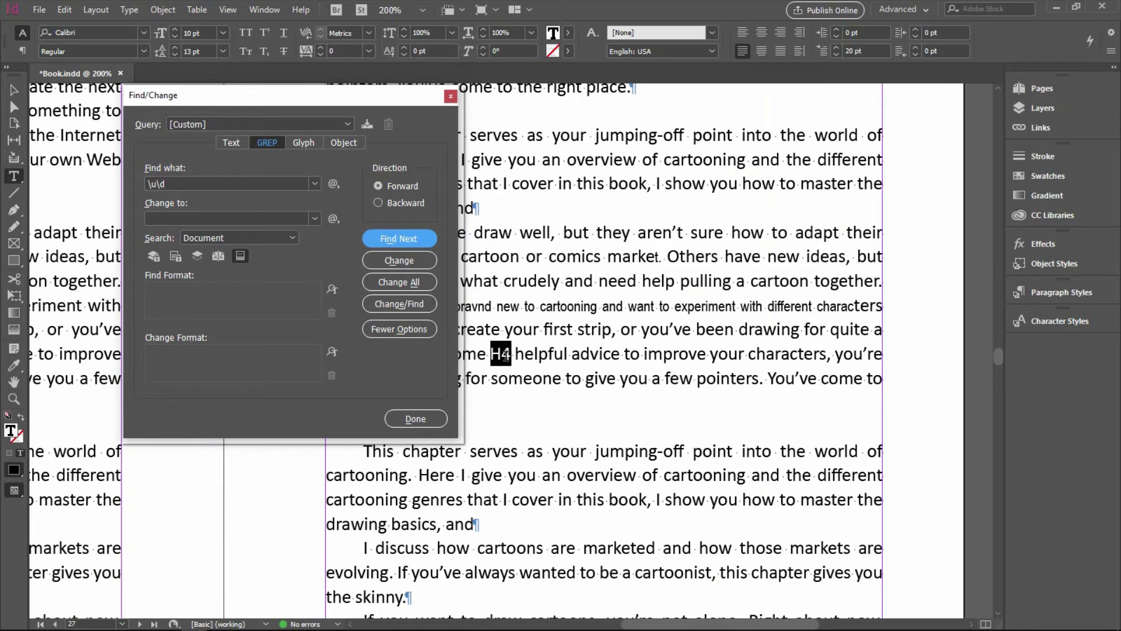
drag(504, 354, 512, 354)
click(263, 52)
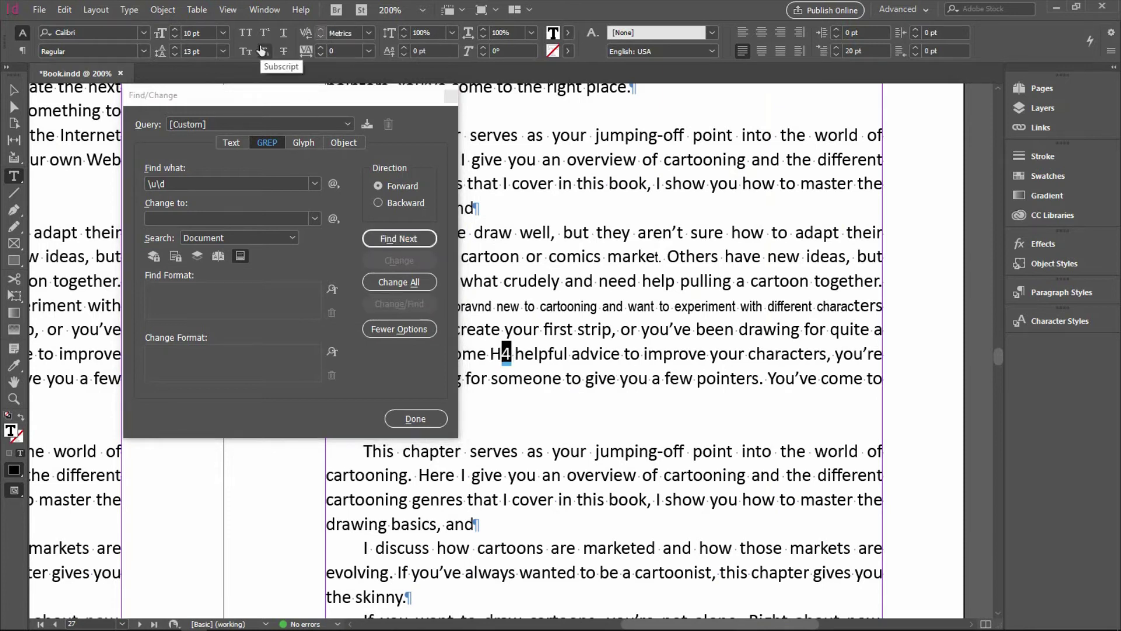
click(369, 240)
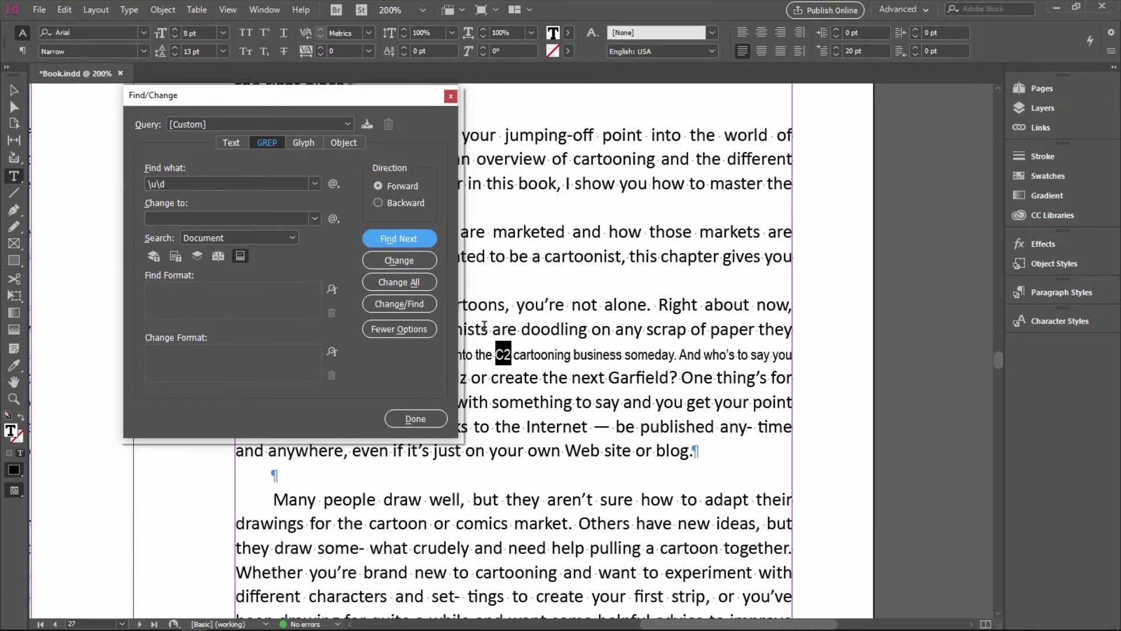
drag(504, 354, 512, 354)
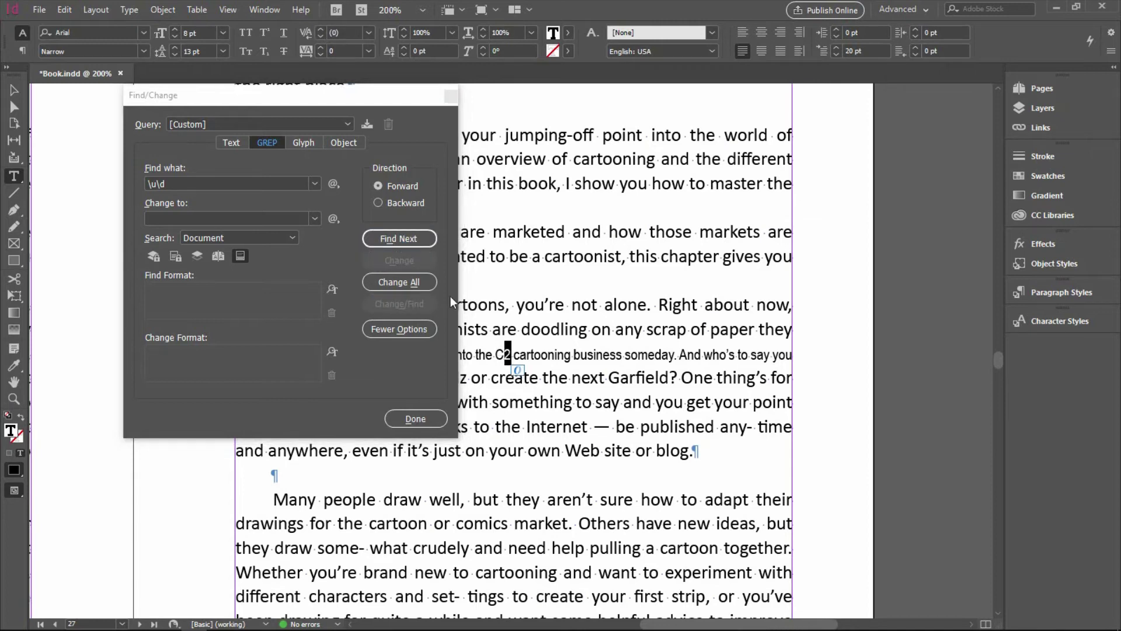
click(267, 51)
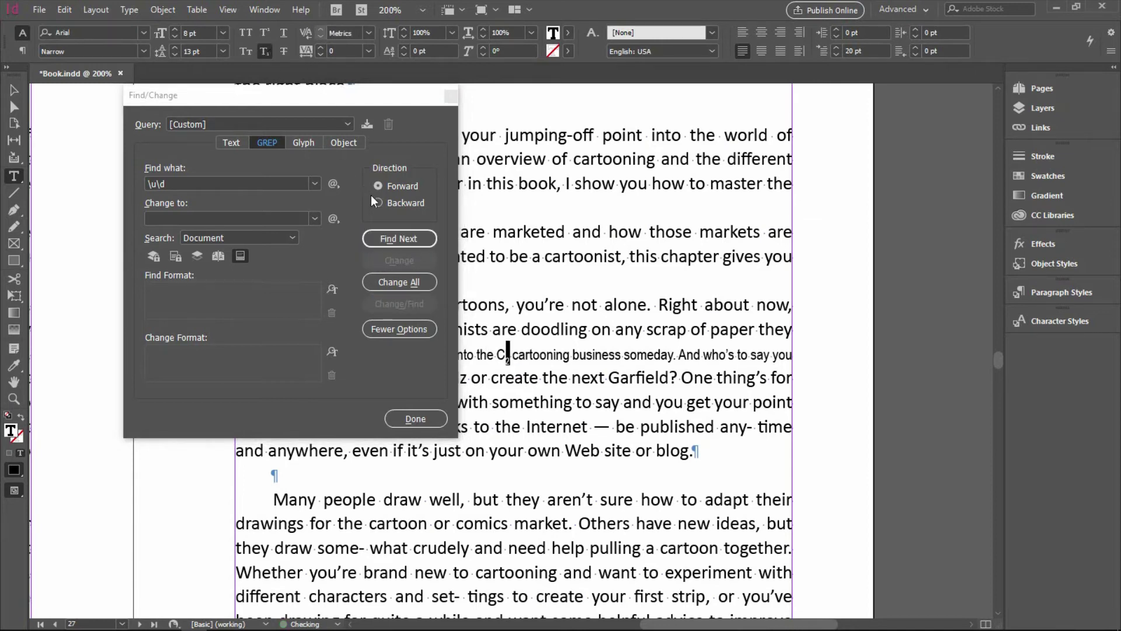
click(383, 239)
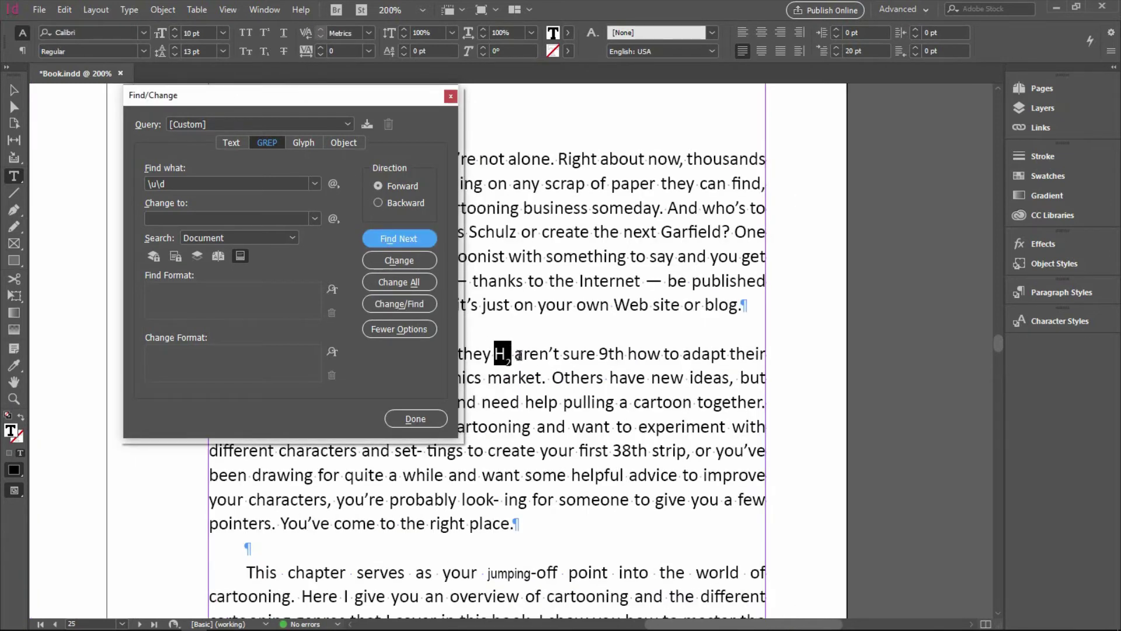
click(398, 239)
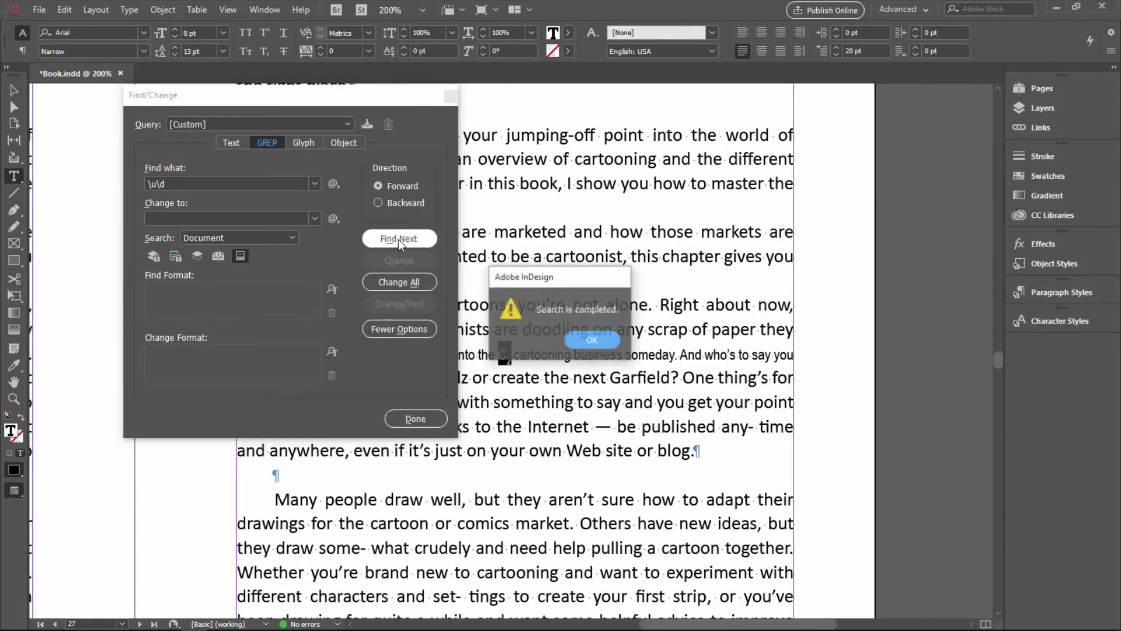
click(569, 342)
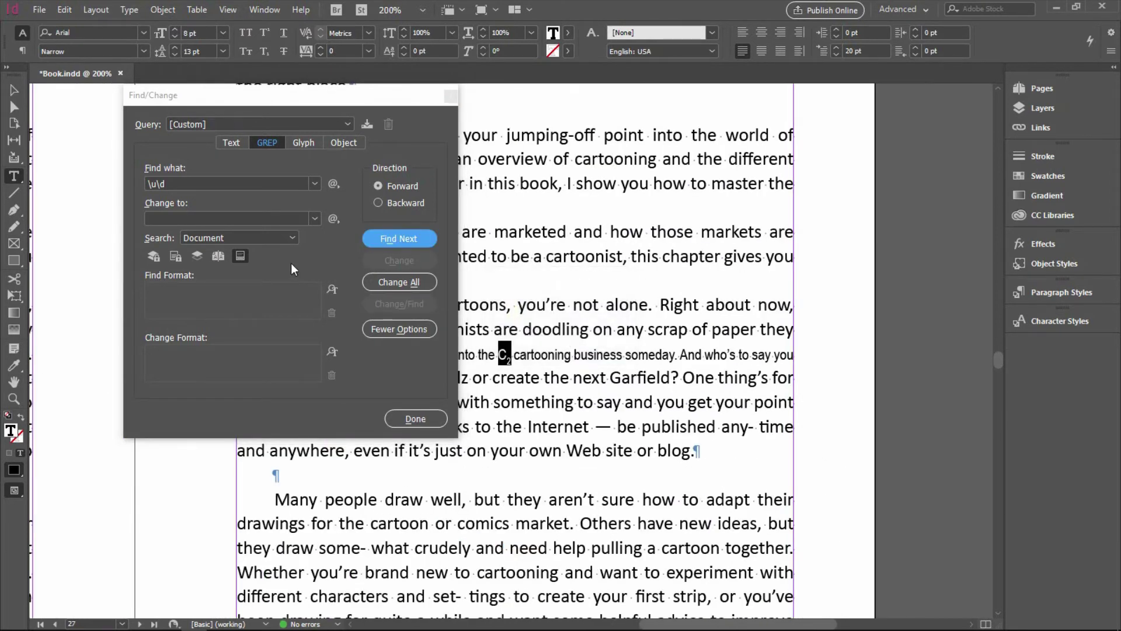
- Change the search to \dth and make the th in 9th superscript
triple_click(156, 184)
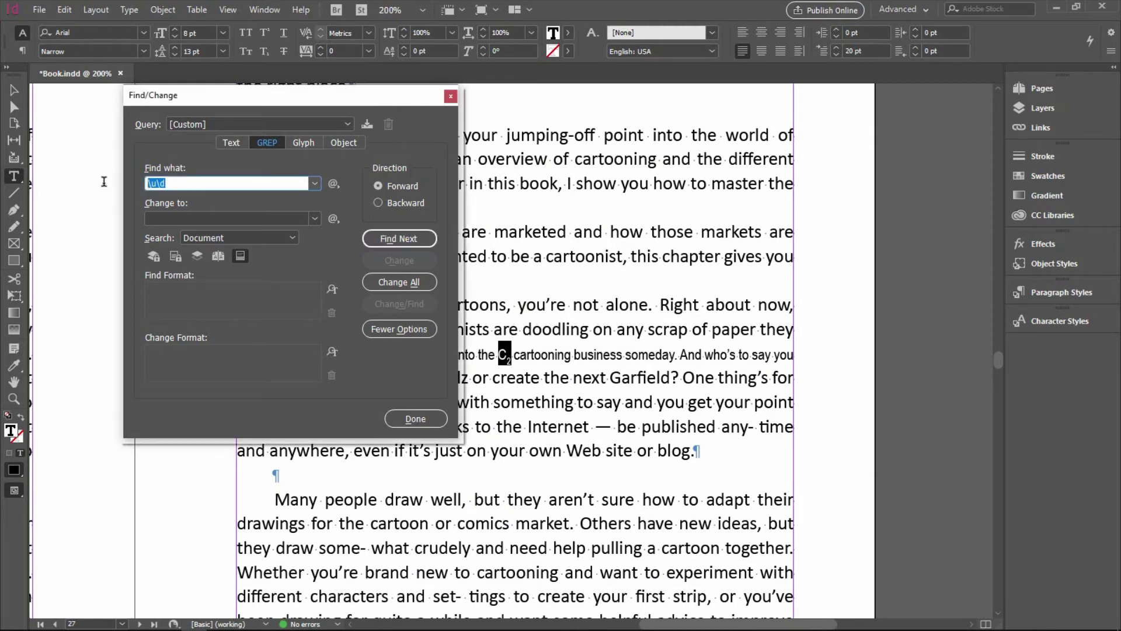
key(BackSpace)
click(334, 185)
mouse_move(387, 369)
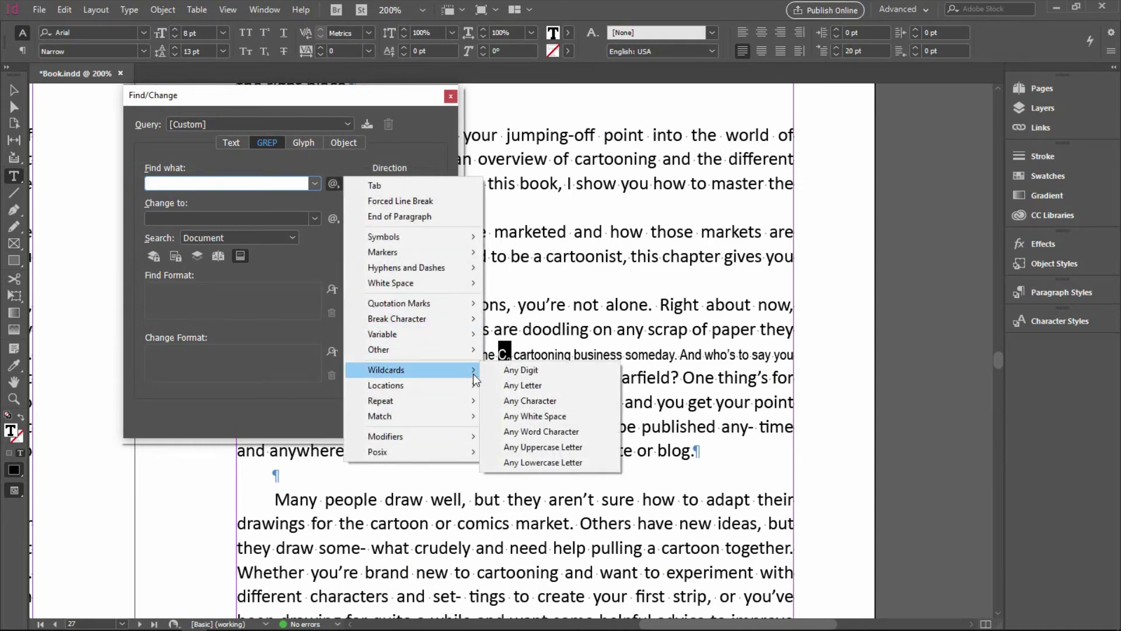
click(505, 371)
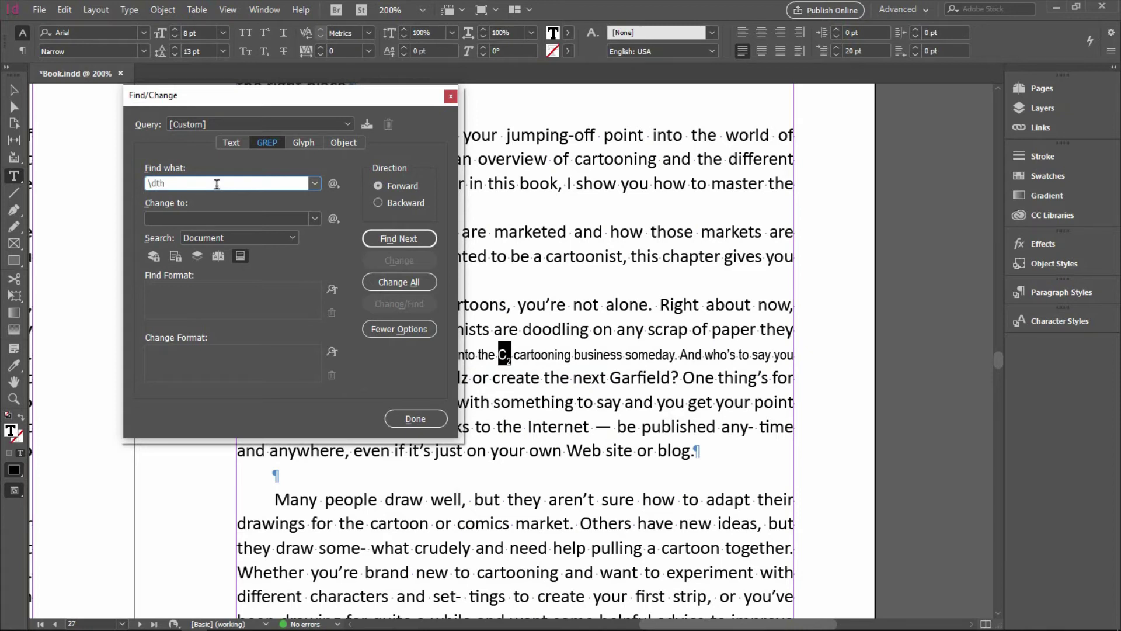
click(368, 237)
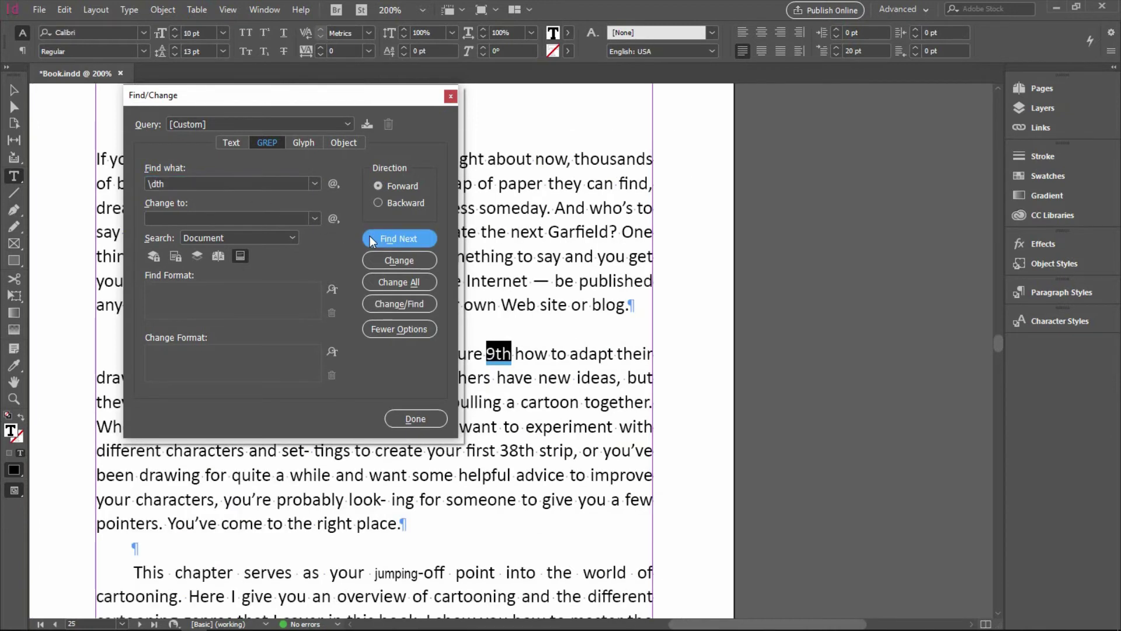
click(494, 327)
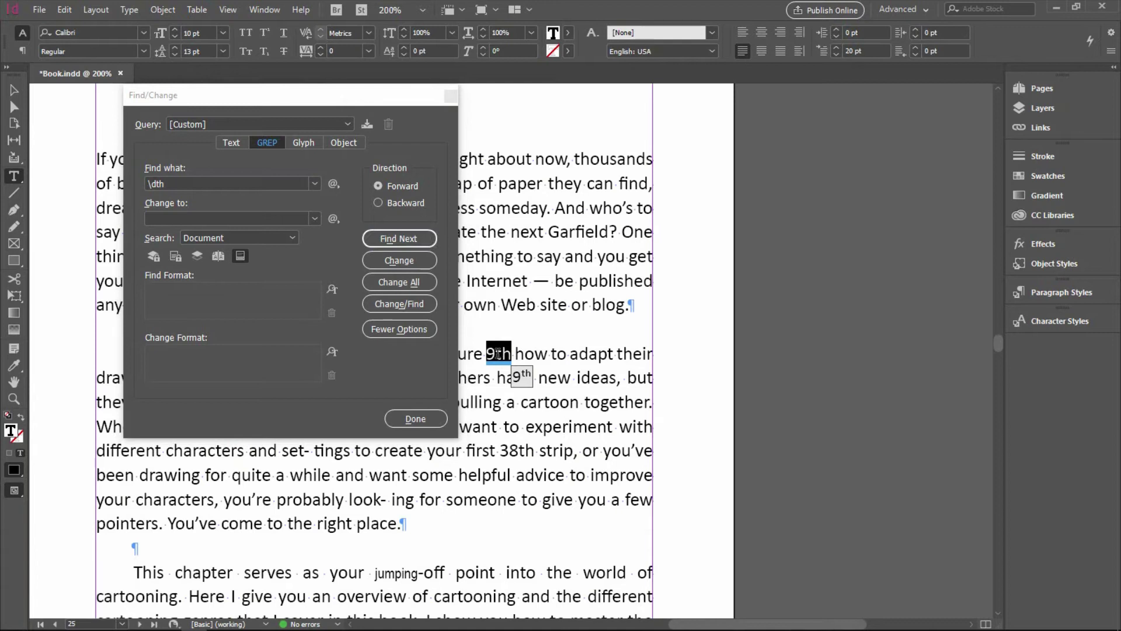
click(498, 354)
drag(498, 354, 512, 353)
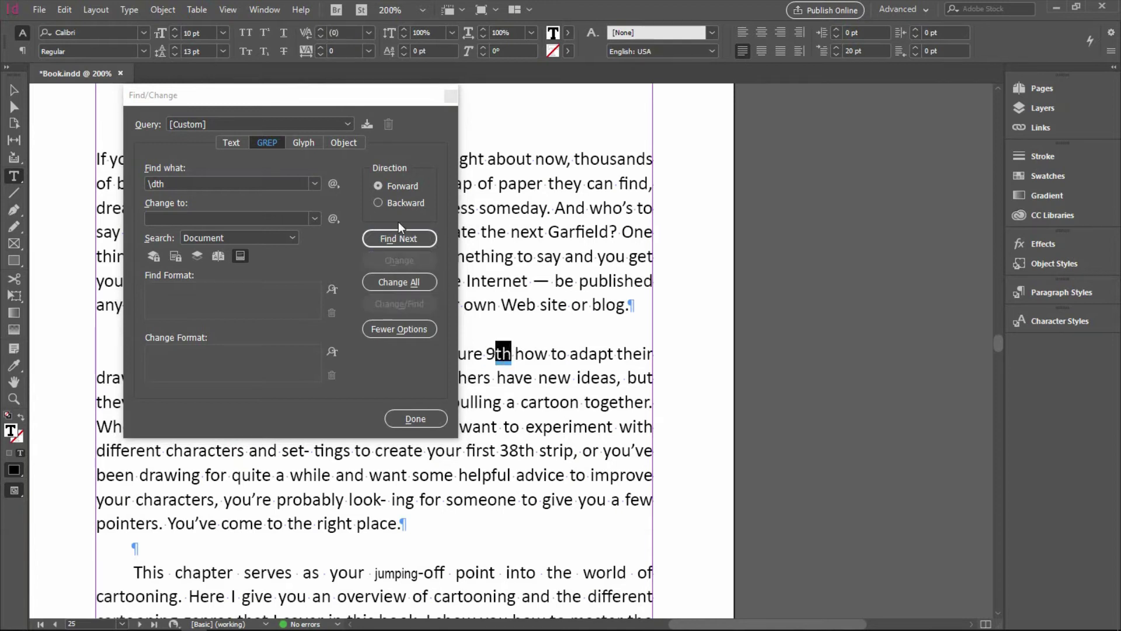
click(265, 32)
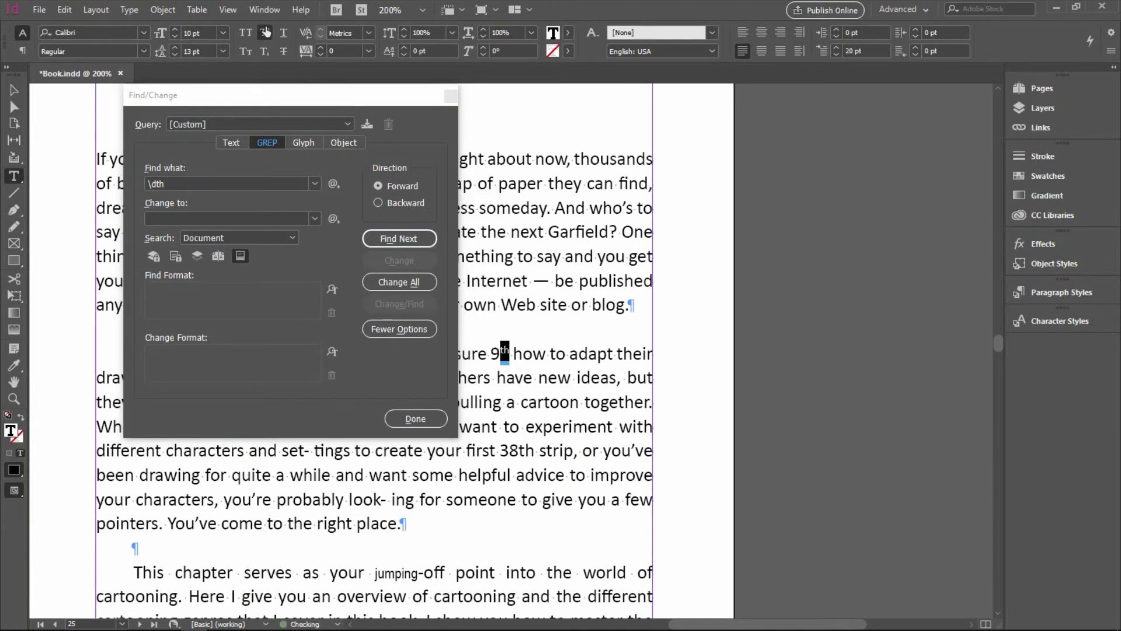
- Make the th in 38th superscript and confirm no further ordinal matches
click(376, 239)
click(536, 474)
drag(519, 450, 535, 450)
click(265, 32)
click(389, 237)
click(389, 237)
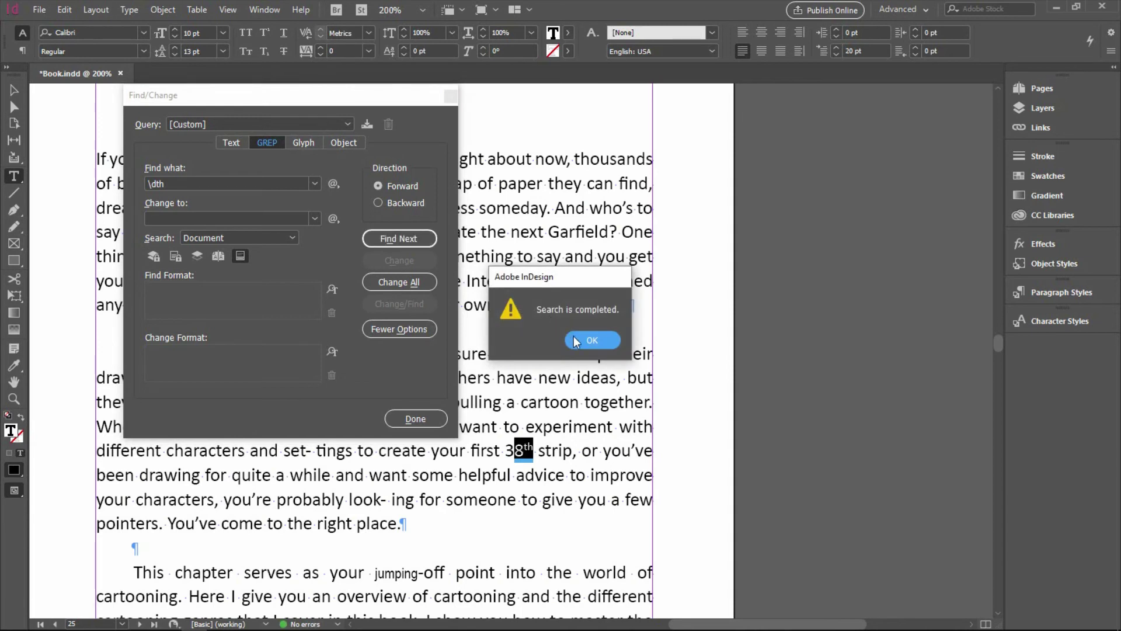
click(577, 342)
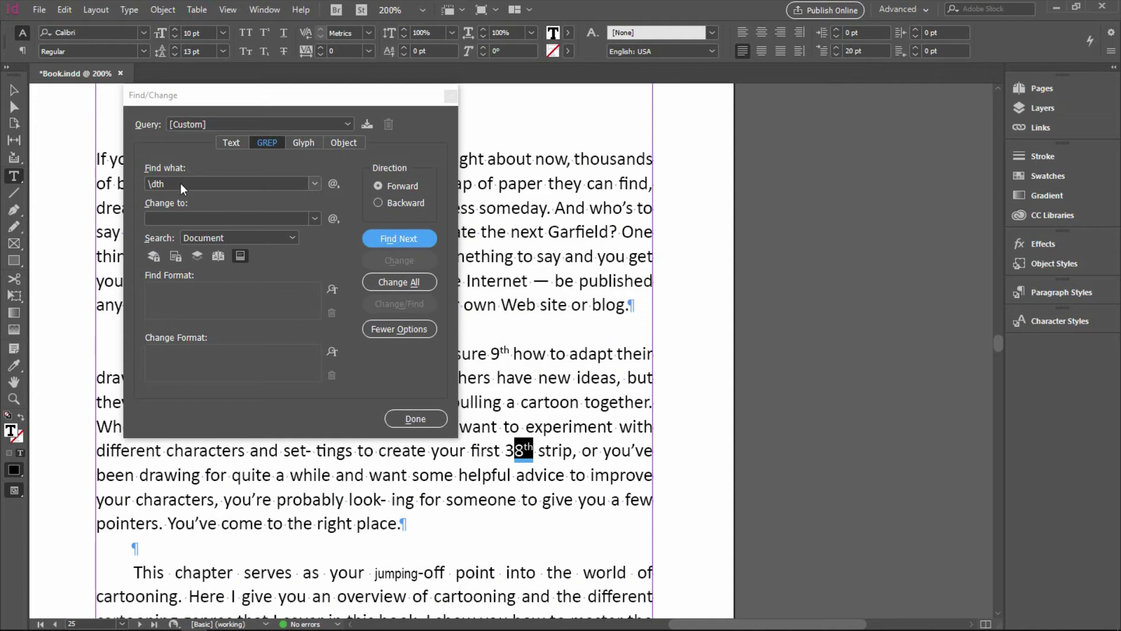
- Clear the search expression and check the font of the odd-looking 'jumping'
drag(181, 184, 138, 187)
key(BackSpace)
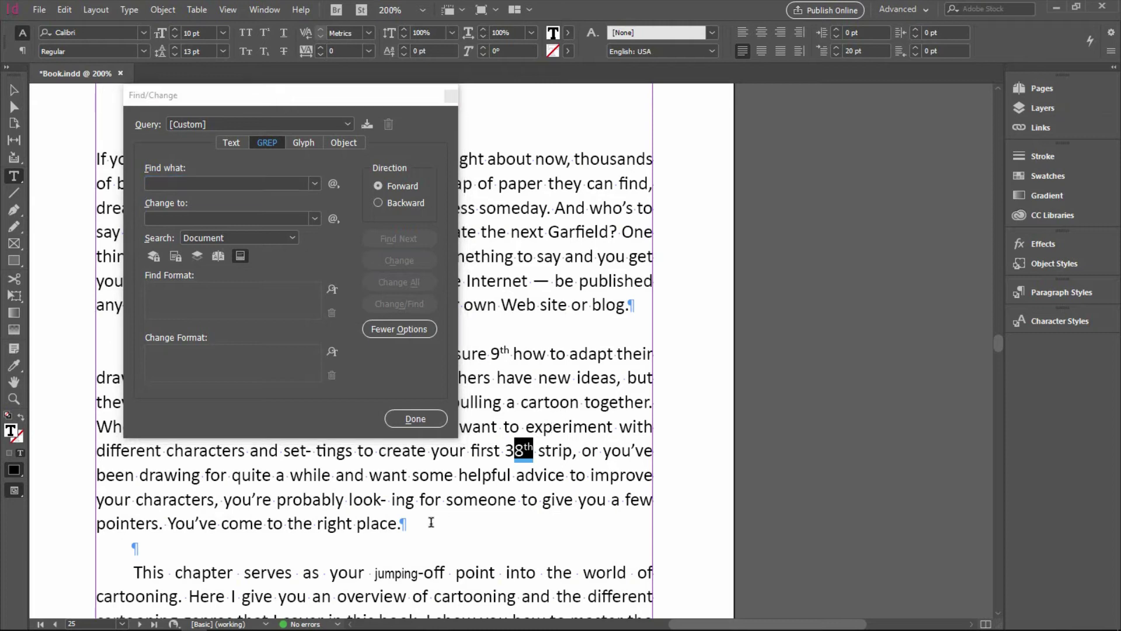
click(395, 572)
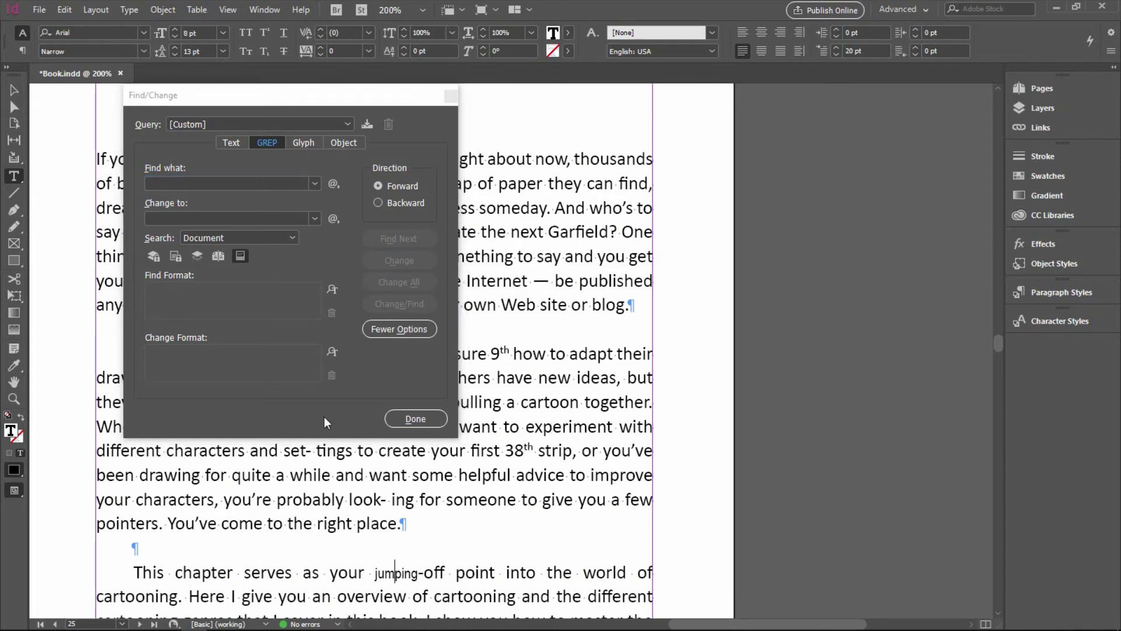
click(335, 289)
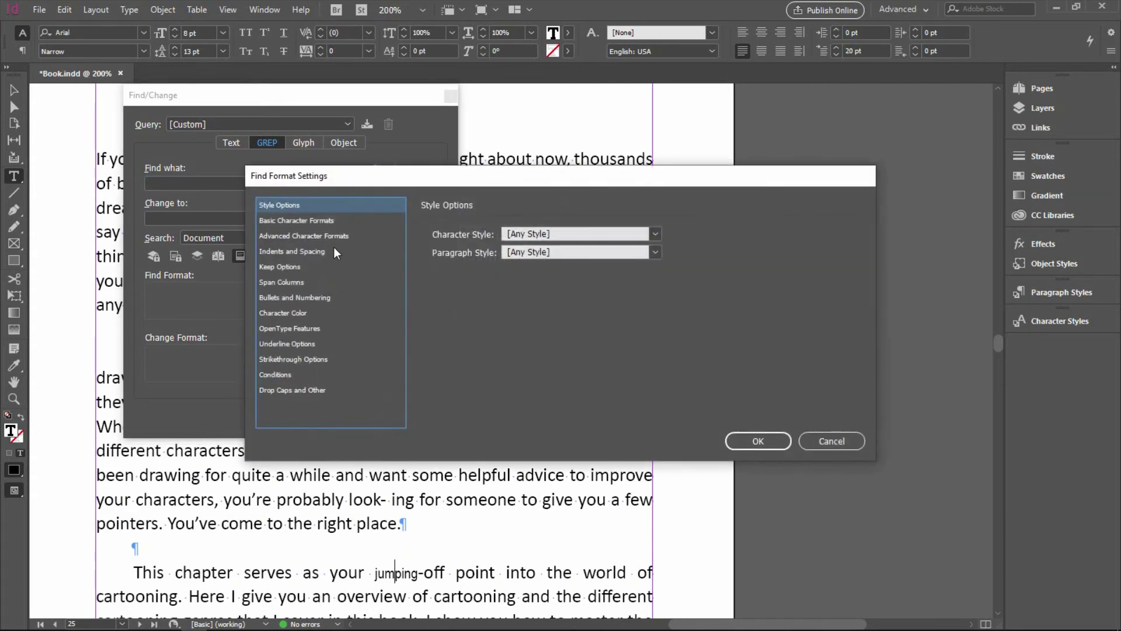
- Set Find Format to Arial Narrow, 8 pt size with 13 pt leading
click(343, 221)
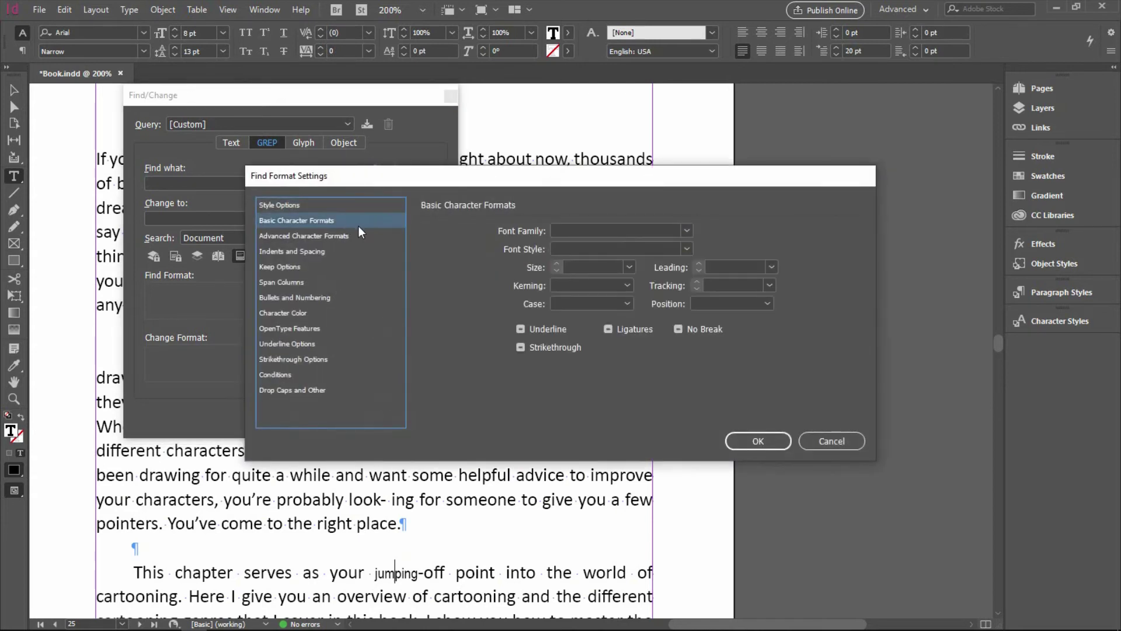
click(571, 230)
text(Arial)
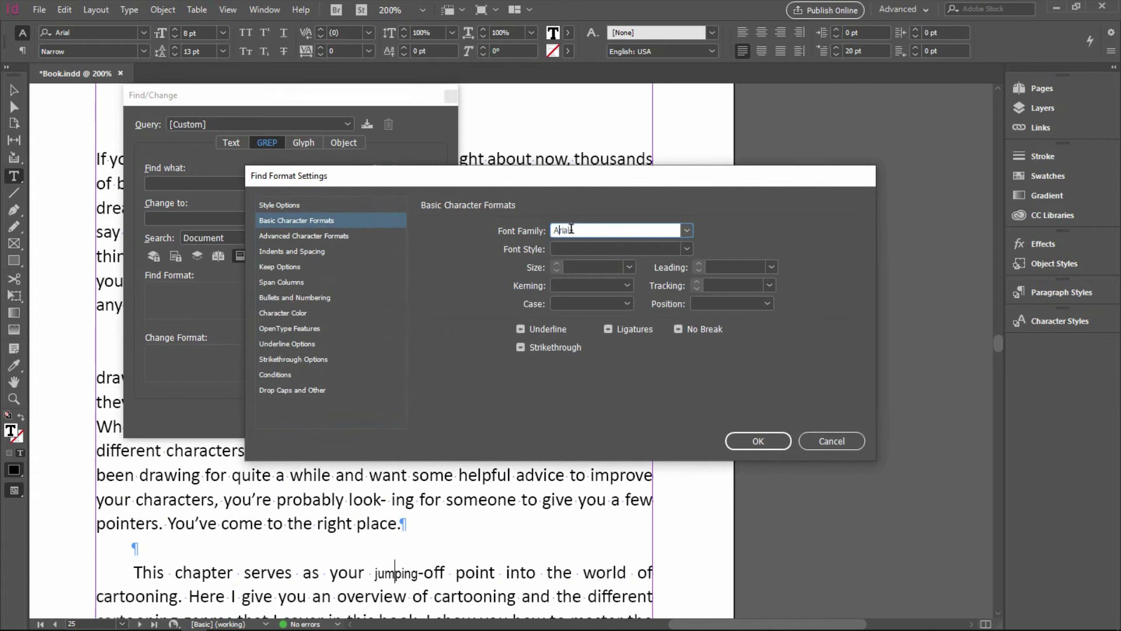
key(Tab)
text(Reg)
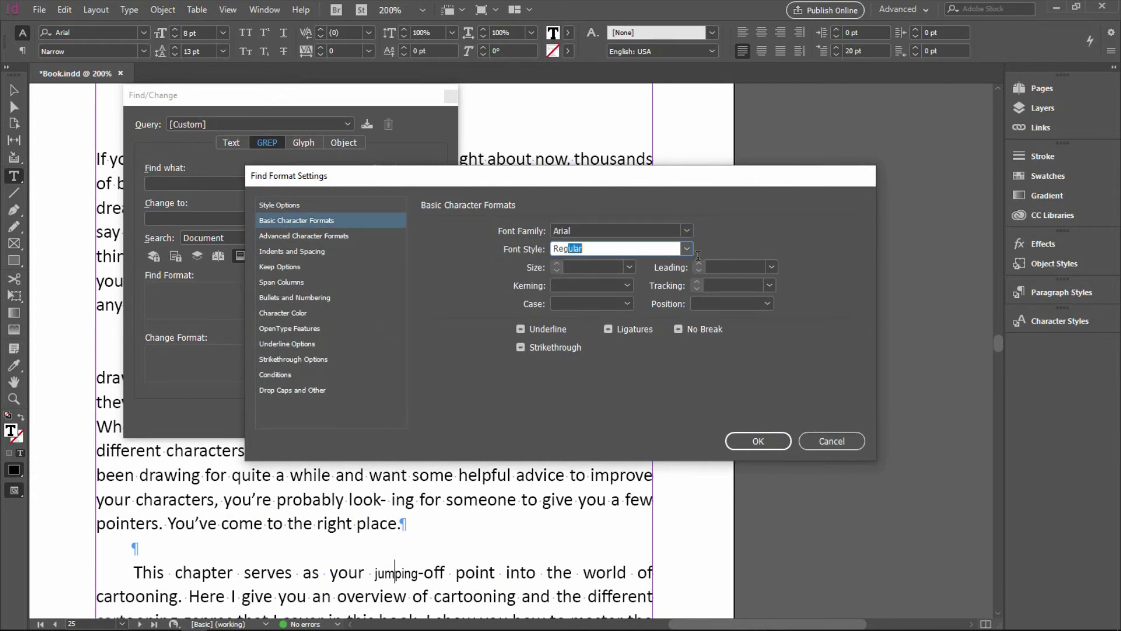
click(688, 250)
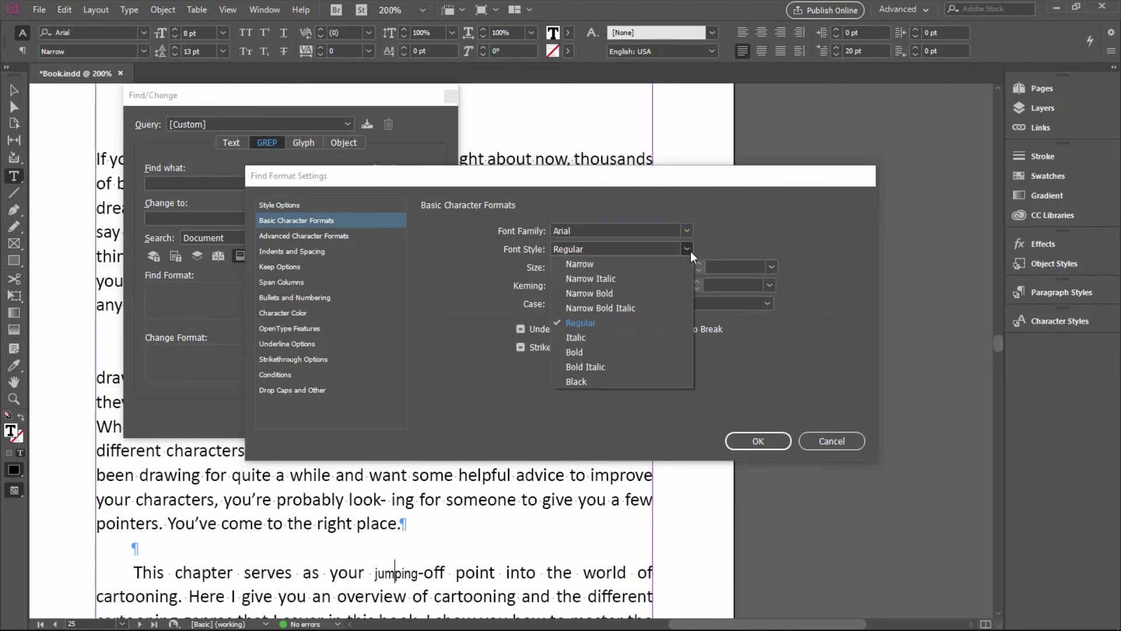
click(652, 261)
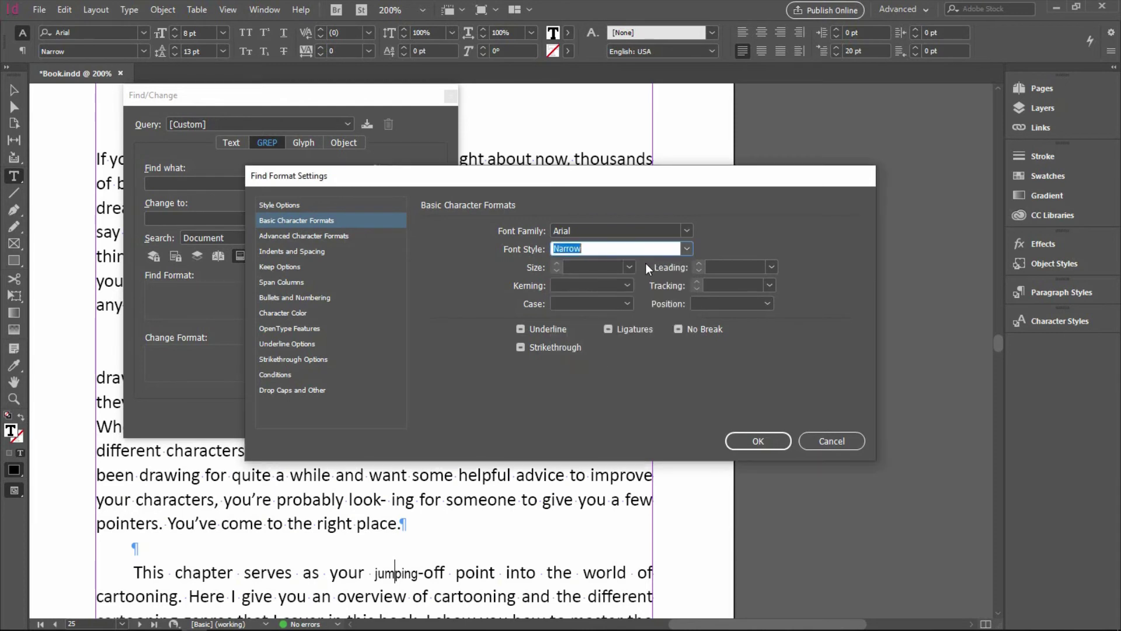
click(590, 266)
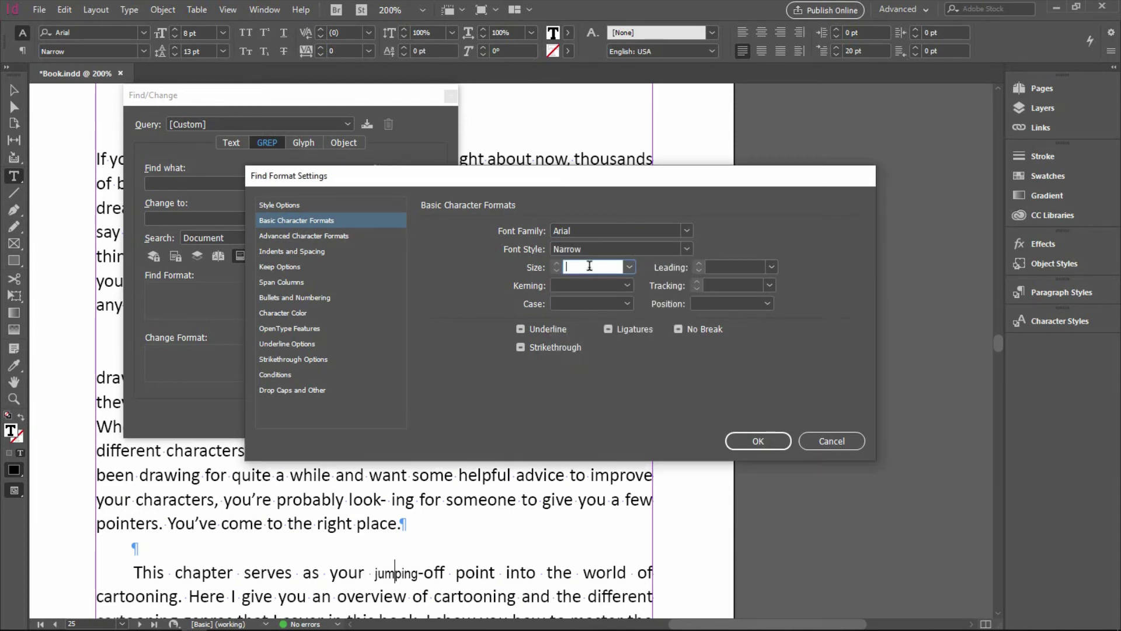
text(8)
click(723, 265)
text(13)
click(758, 441)
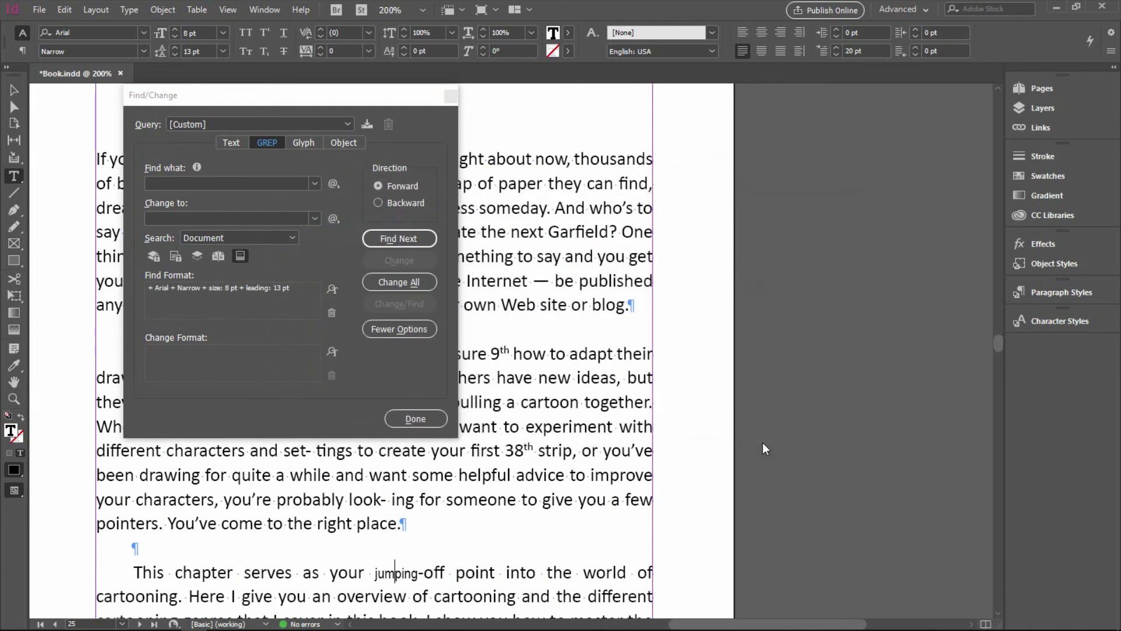
- Cycle through six Arial Narrow matches with Find Next, then deselect the text
click(408, 239)
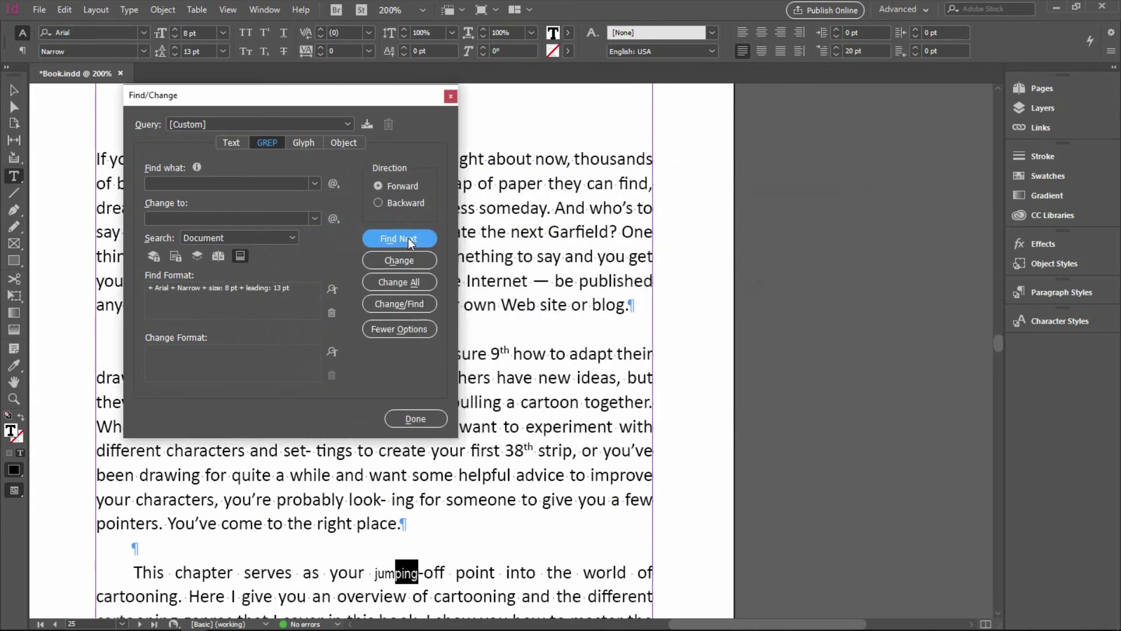
click(408, 237)
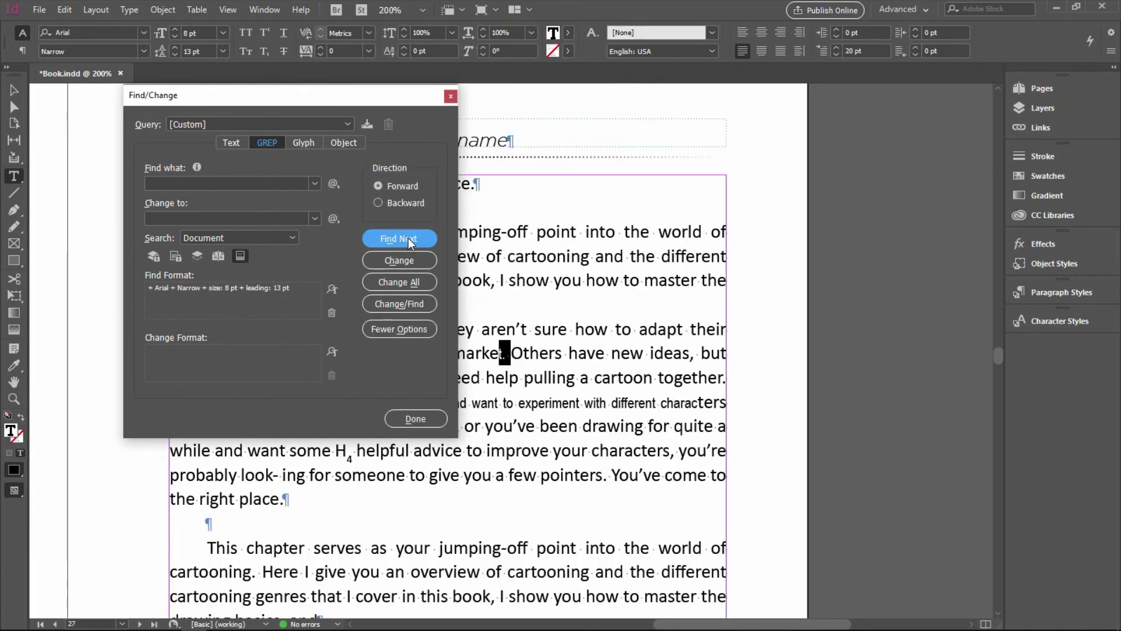
click(408, 237)
click(408, 237)
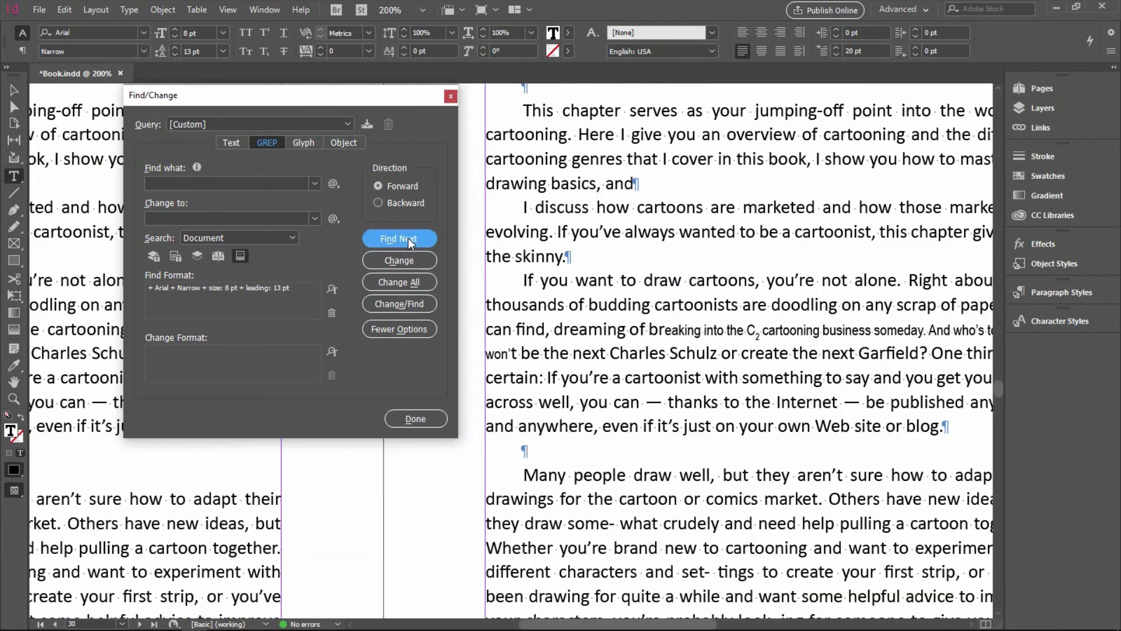
click(408, 237)
click(409, 237)
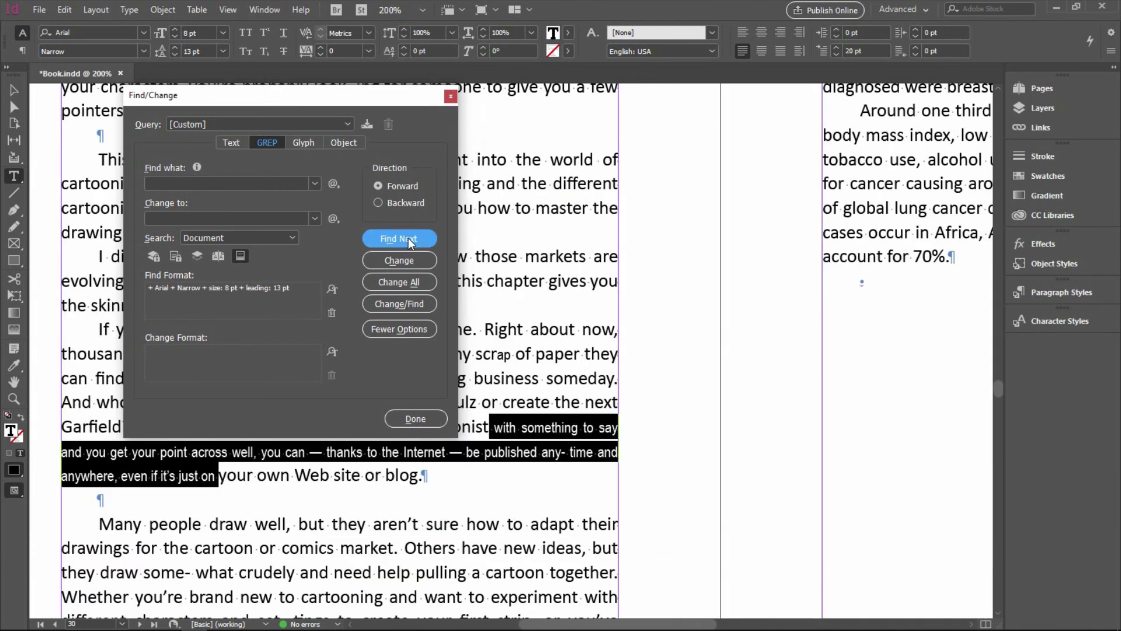
click(516, 204)
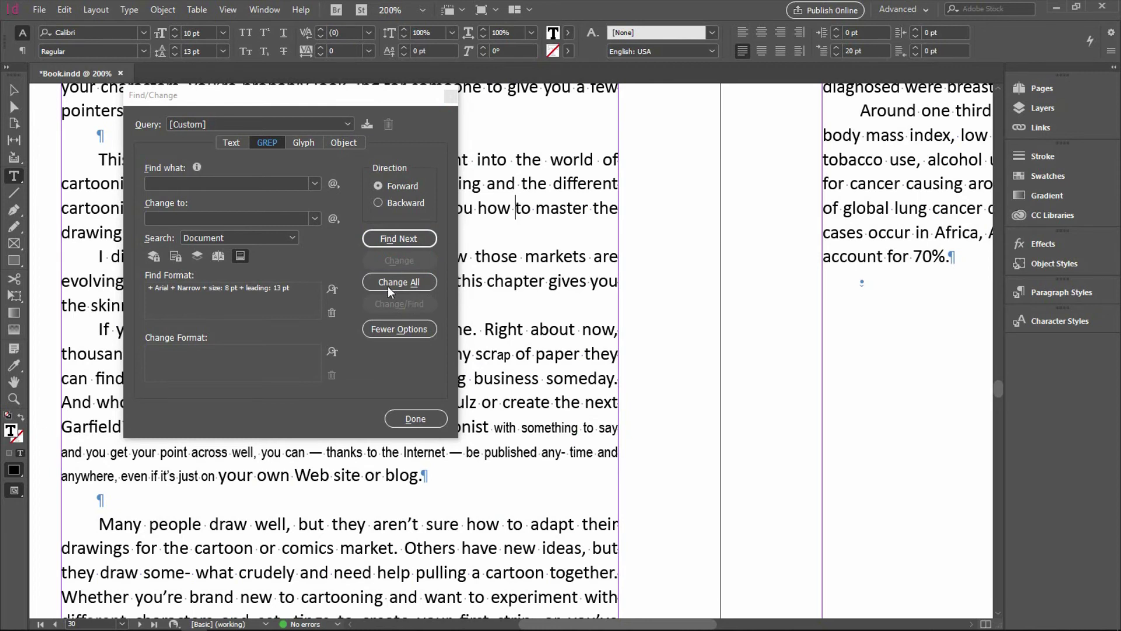
- Set Change Format to Calibri Regular, 10 pt size with 13 pt leading
click(332, 352)
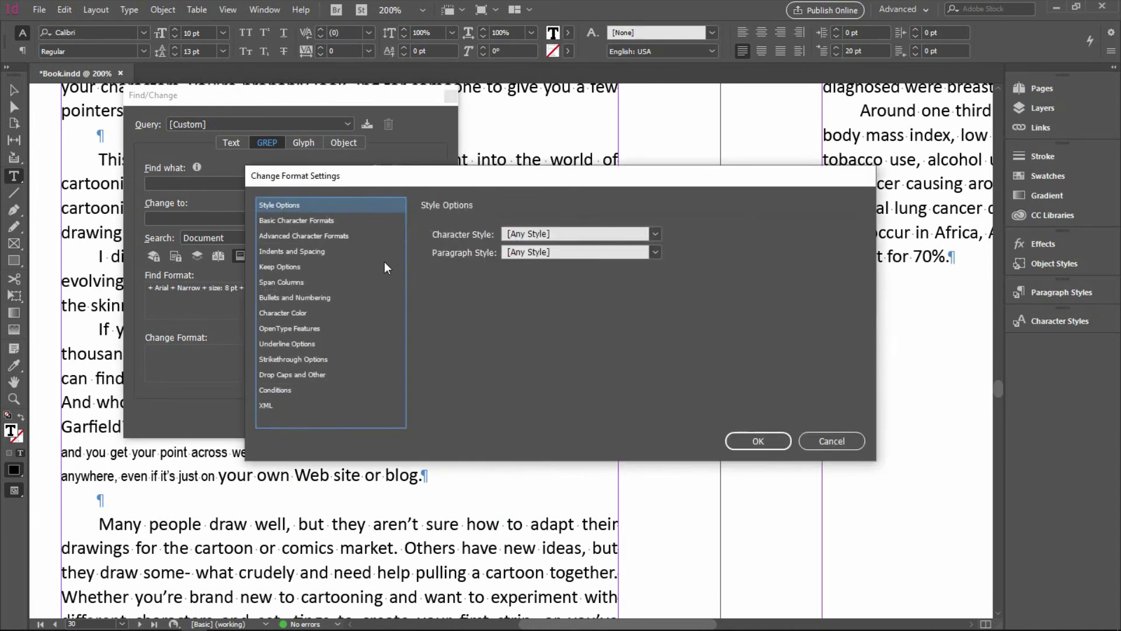
click(331, 222)
click(552, 231)
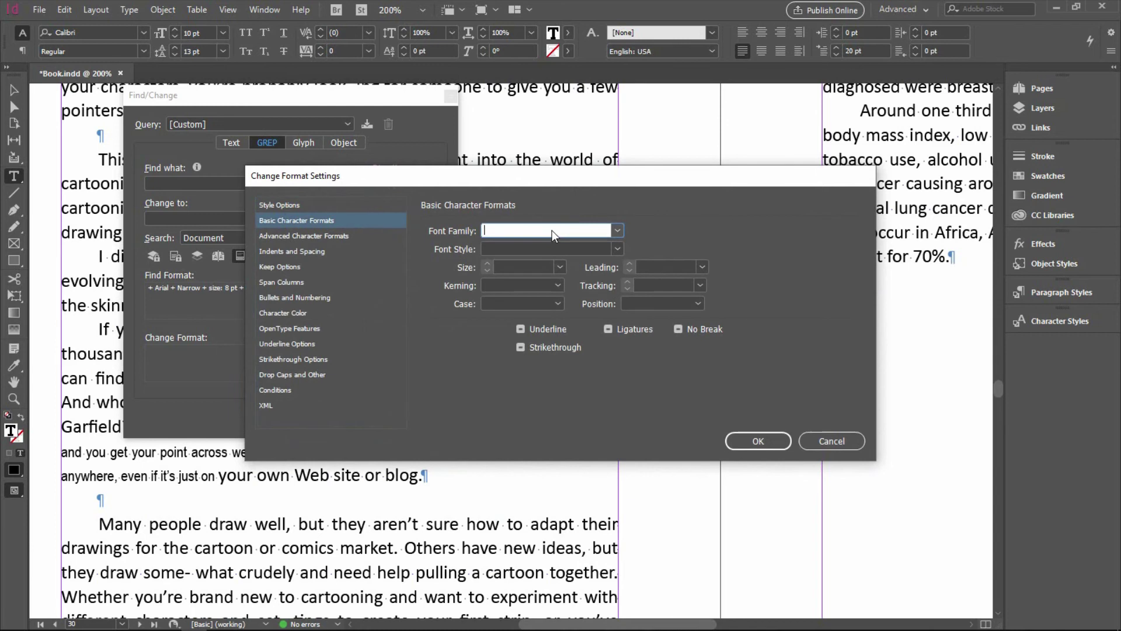
text(Californian FB)
text(b)
click(532, 251)
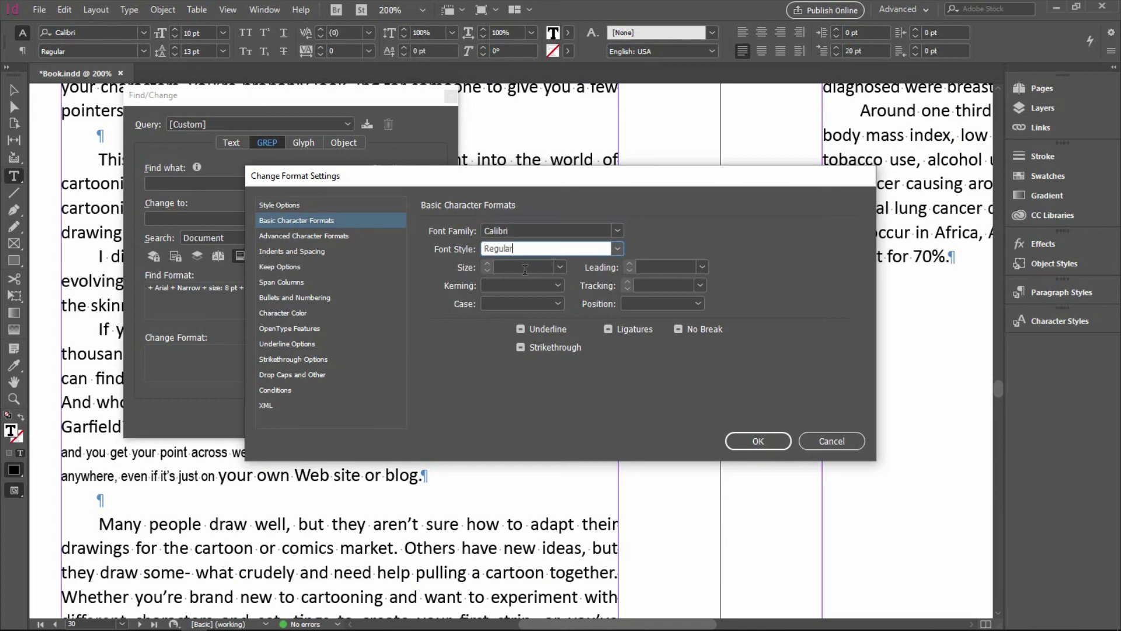
click(523, 267)
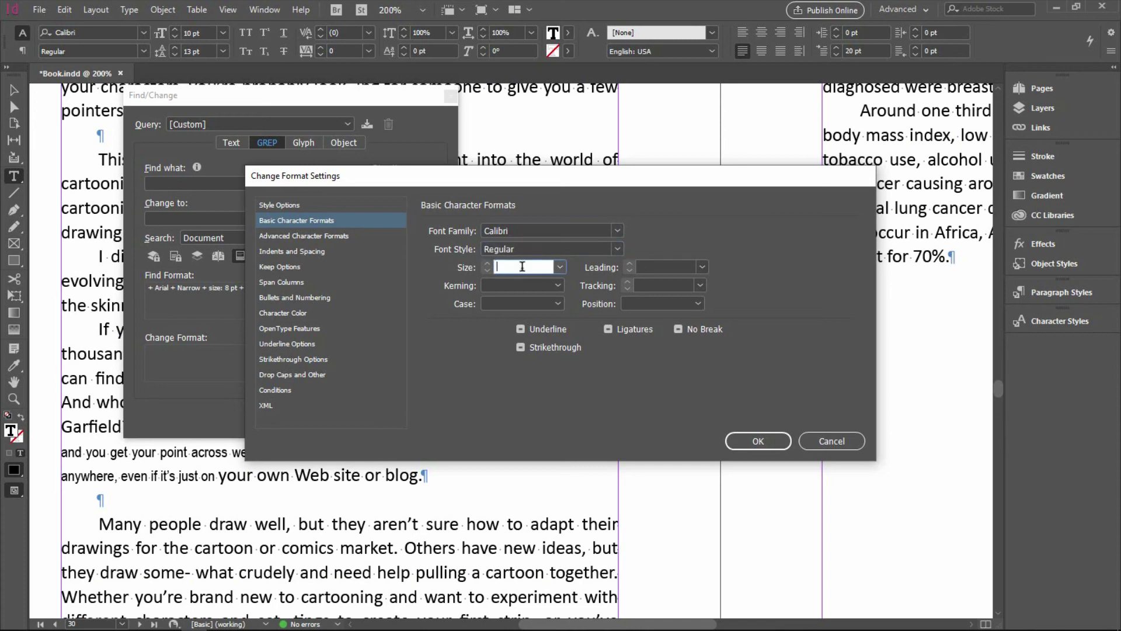
text(10)
click(653, 265)
text(3)
click(771, 440)
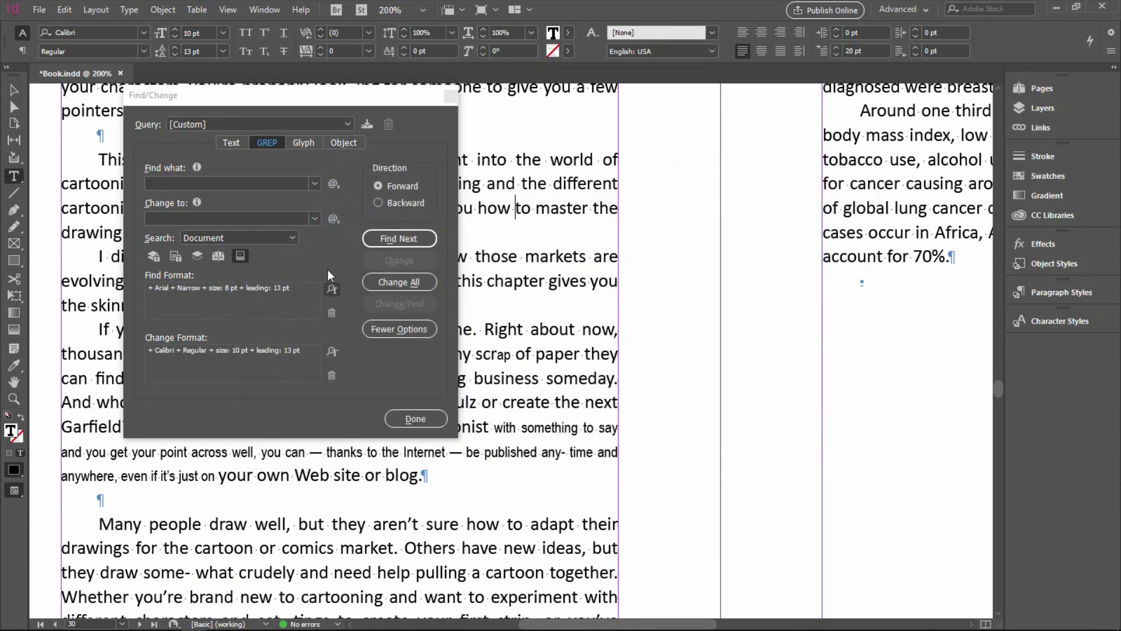
- Step through the first Arial Narrow matches, including 'ap' and 'won', changing each to Calibri Regular 10 pt
click(391, 243)
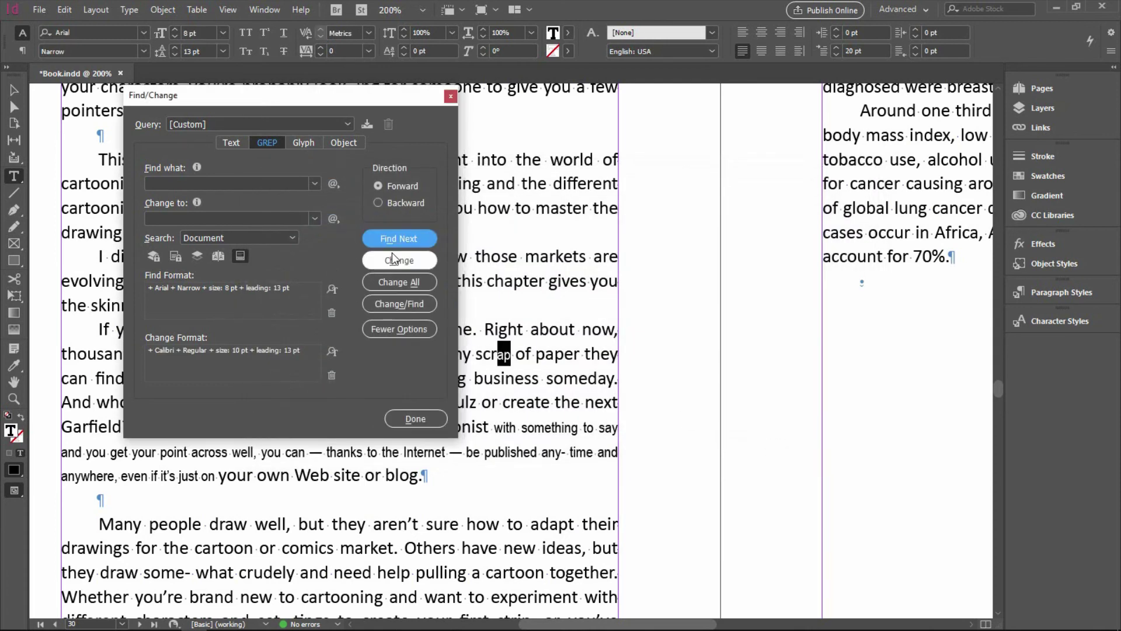
click(392, 260)
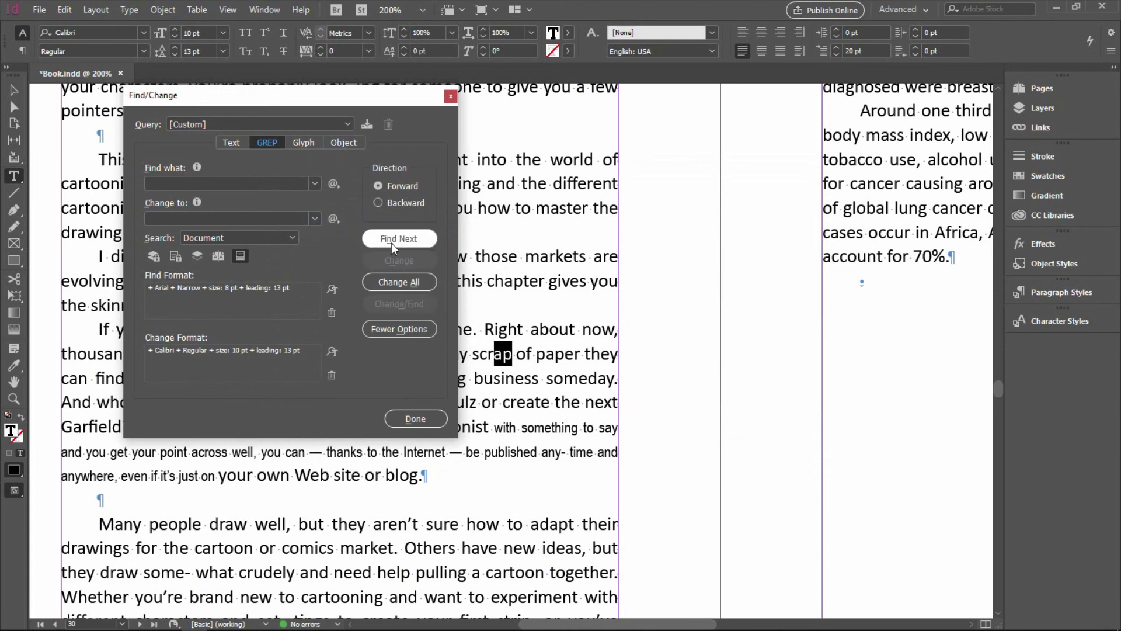
click(391, 243)
click(390, 260)
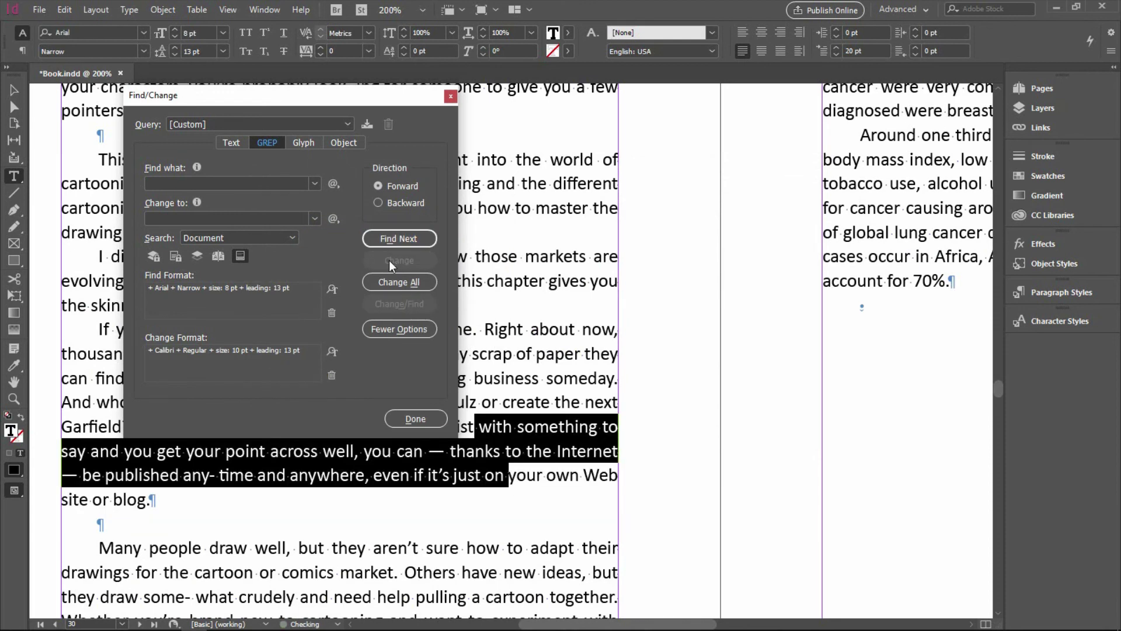
click(391, 244)
click(395, 258)
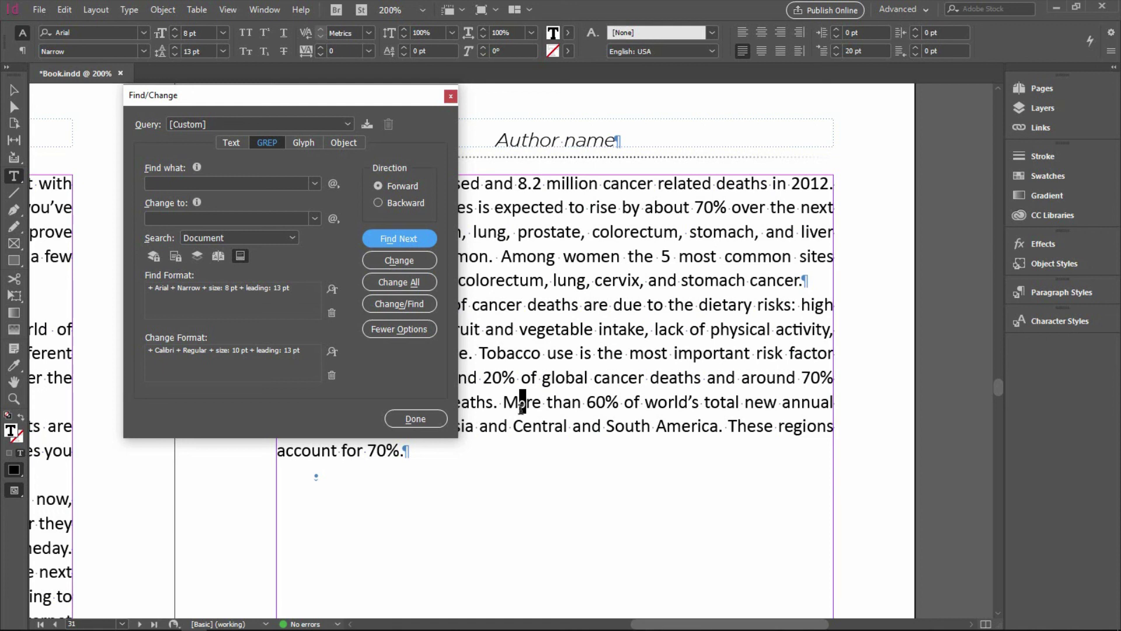
click(396, 263)
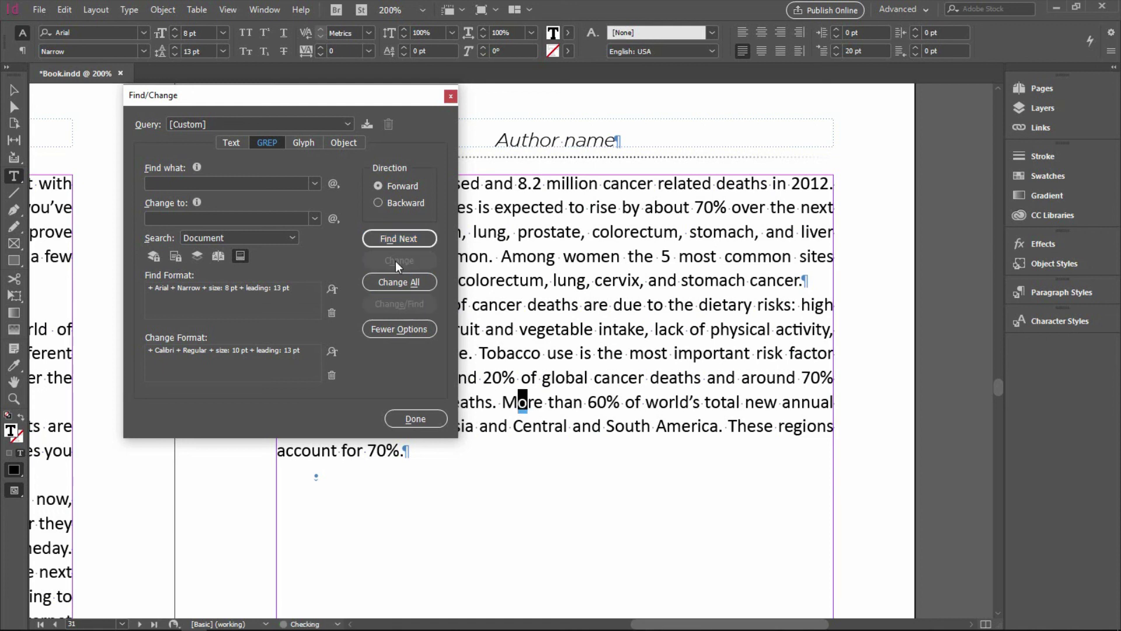
click(394, 238)
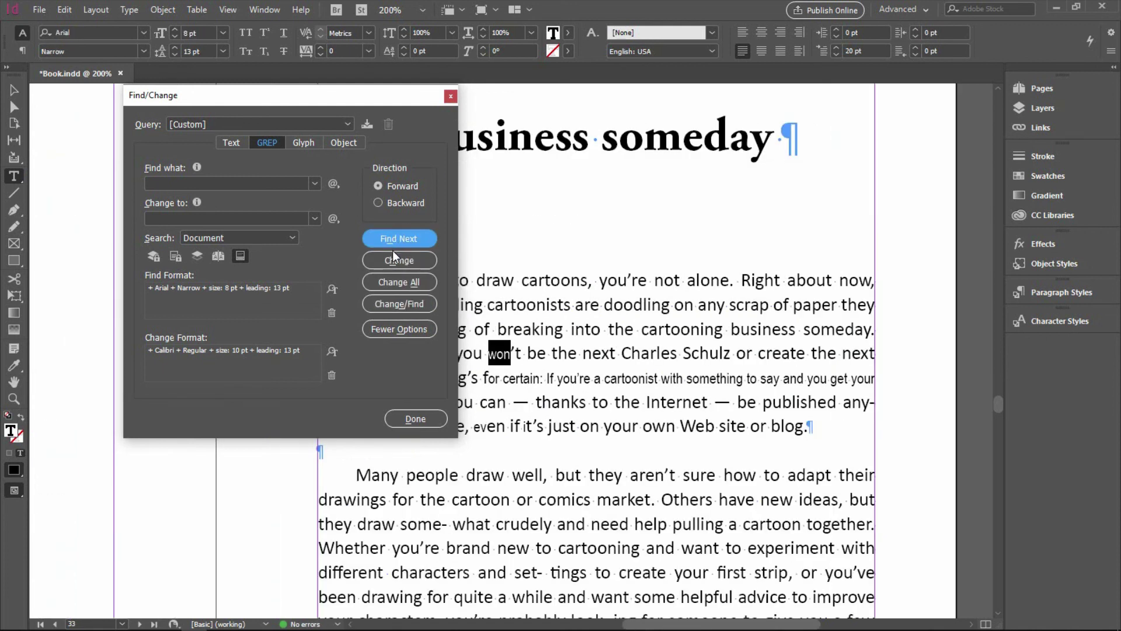
click(392, 261)
- Replace all remaining Arial Narrow text, close the search, and preview the fitted spread without guides
click(400, 281)
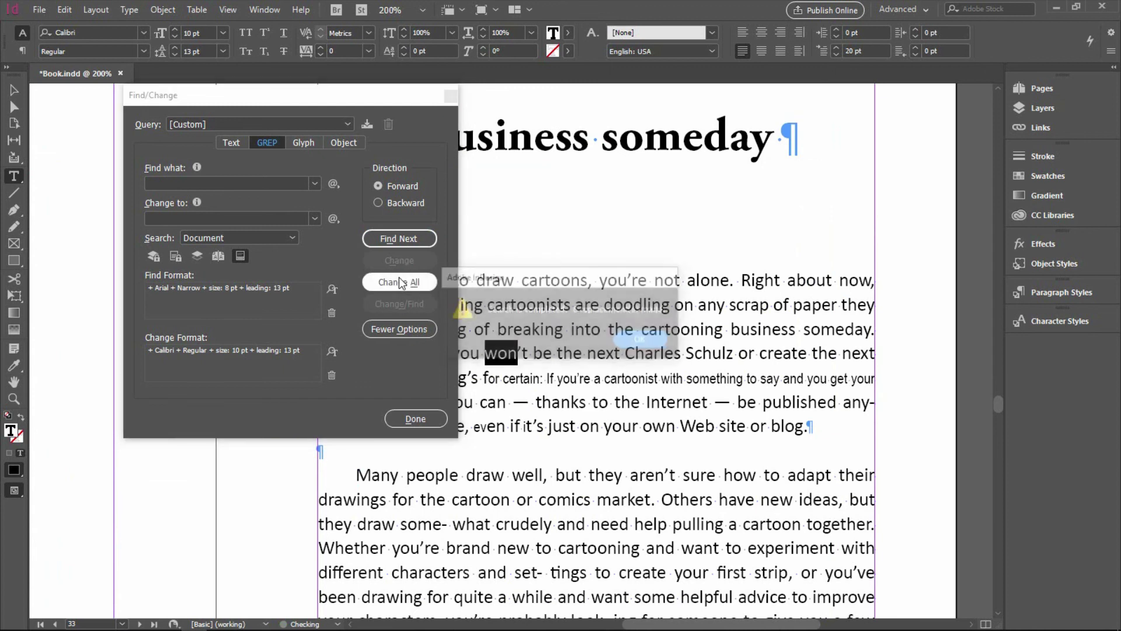
key(Return)
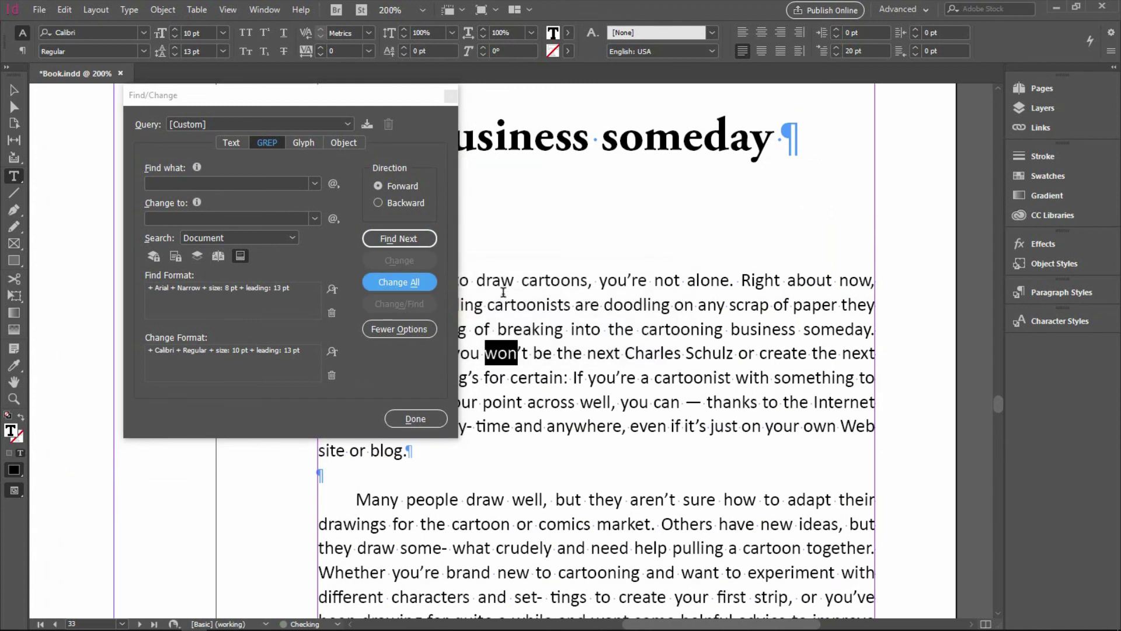
click(413, 417)
click(903, 285)
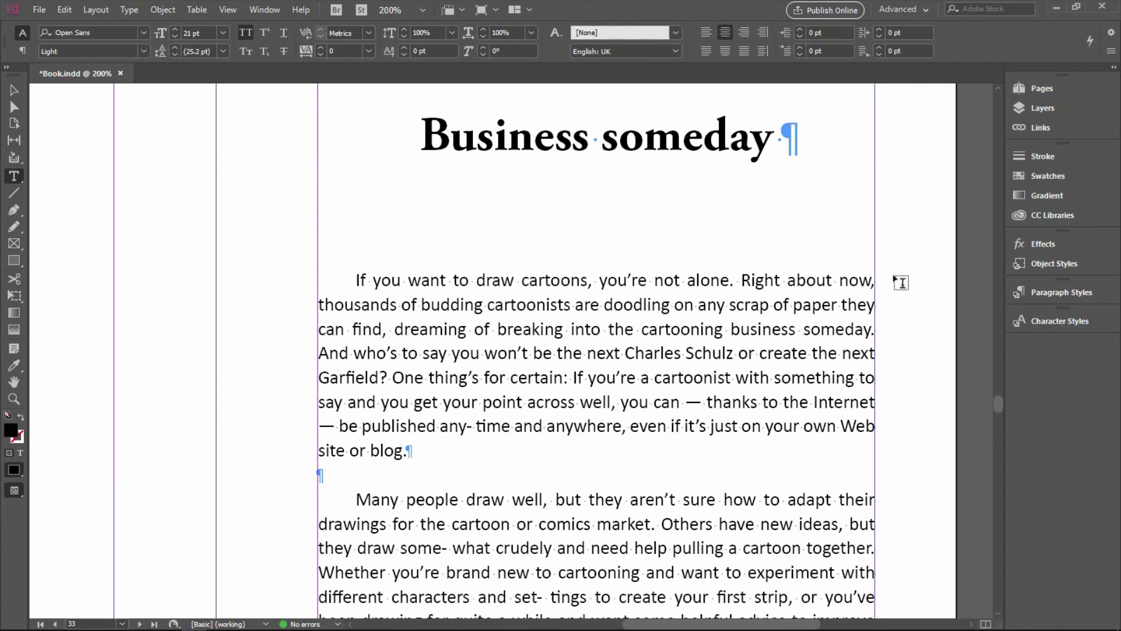
key(ctrl+alt+0)
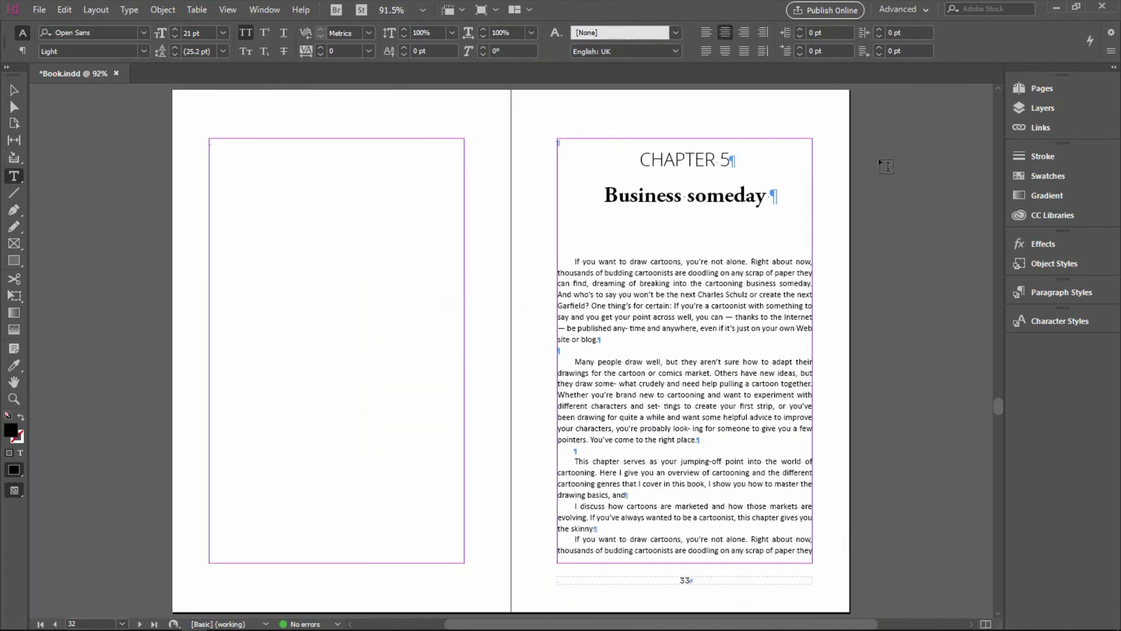
key(w)
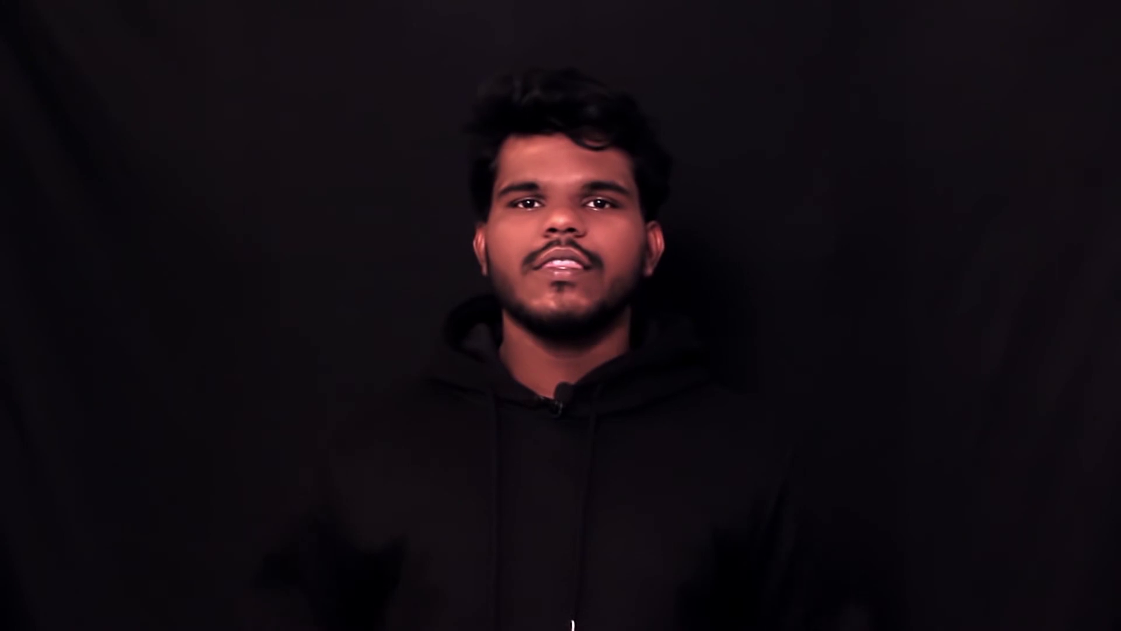